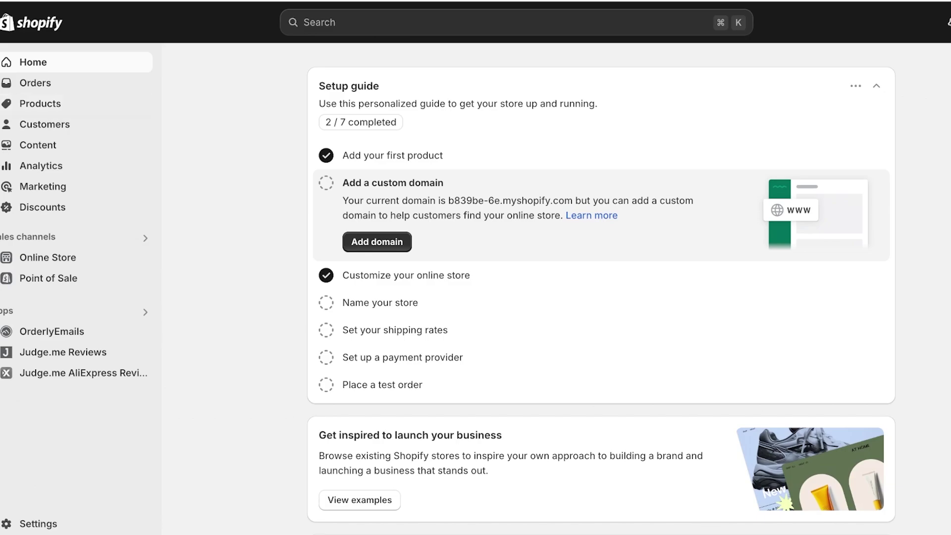
- Upload Divi-Engine-WooCommerce-Sample-Products.csv as a product import for preview, publishing new products to all sales channels without overwriting matching handles
{"action": "left_click", "coordinate": [40, 103]}
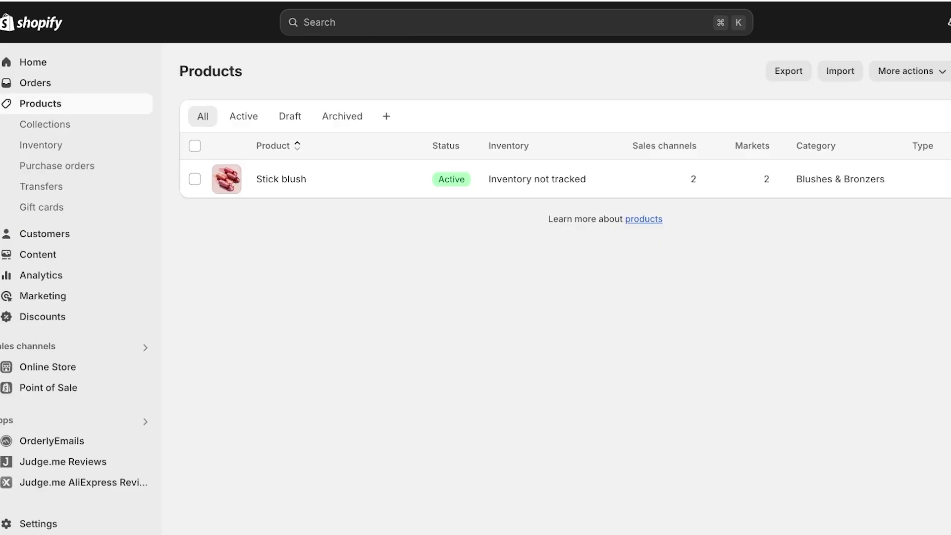
{"action": "left_click", "coordinate": [840, 71]}
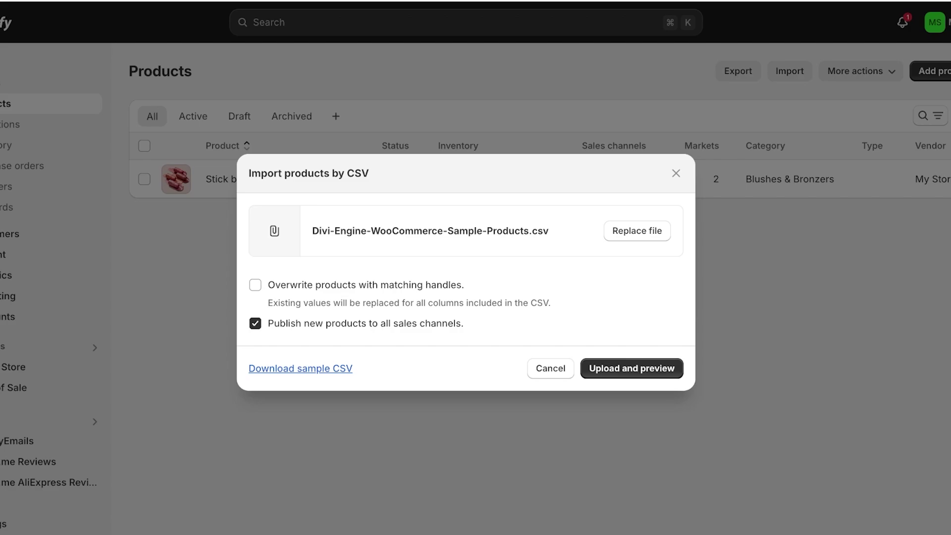
{"action": "left_click", "coordinate": [255, 285]}
{"action": "left_click_drag", "start_coordinate": [268, 303], "coordinate": [346, 303]}
{"action": "left_click", "coordinate": [346, 303]}
{"action": "left_click", "coordinate": [255, 285]}
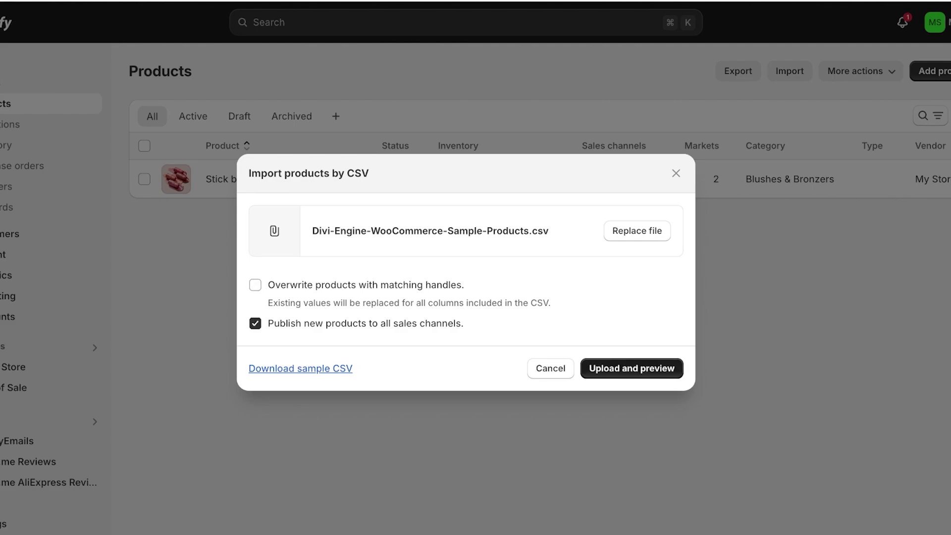
{"action": "left_click", "coordinate": [631, 368]}
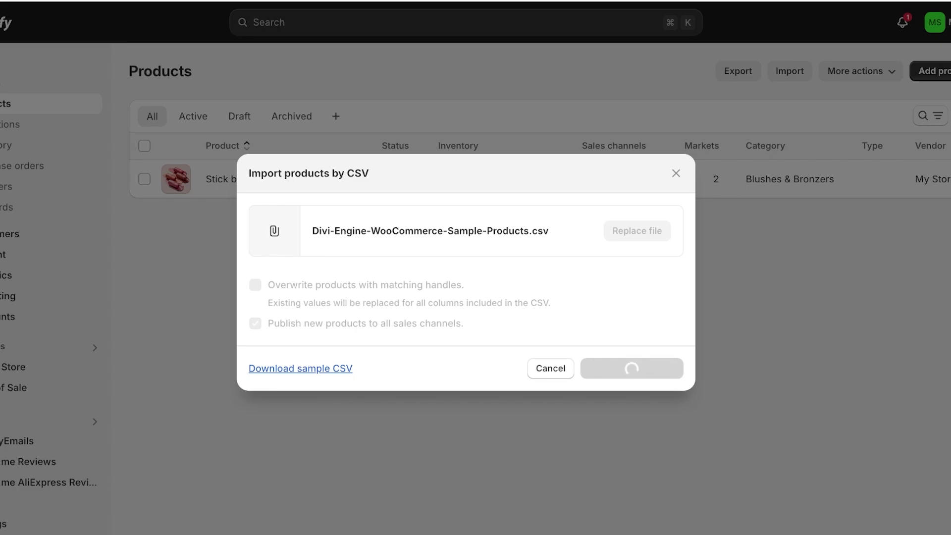
- Review the import preview, import the products into the store, and dismiss the progress message
{"action": "scroll", "coordinate": [466, 267], "scroll_direction": "down", "scroll_amount": 1}
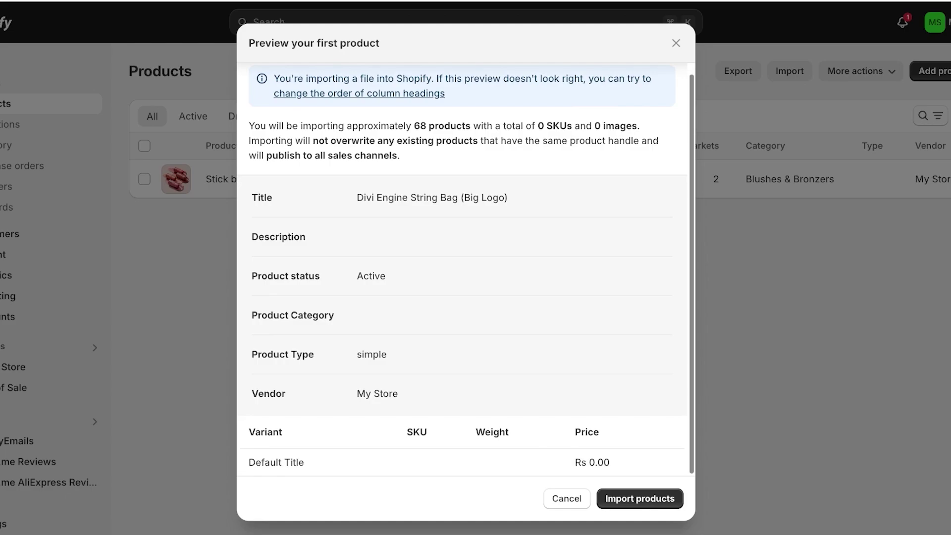
{"action": "left_click_drag", "start_coordinate": [473, 126], "coordinate": [420, 126]}
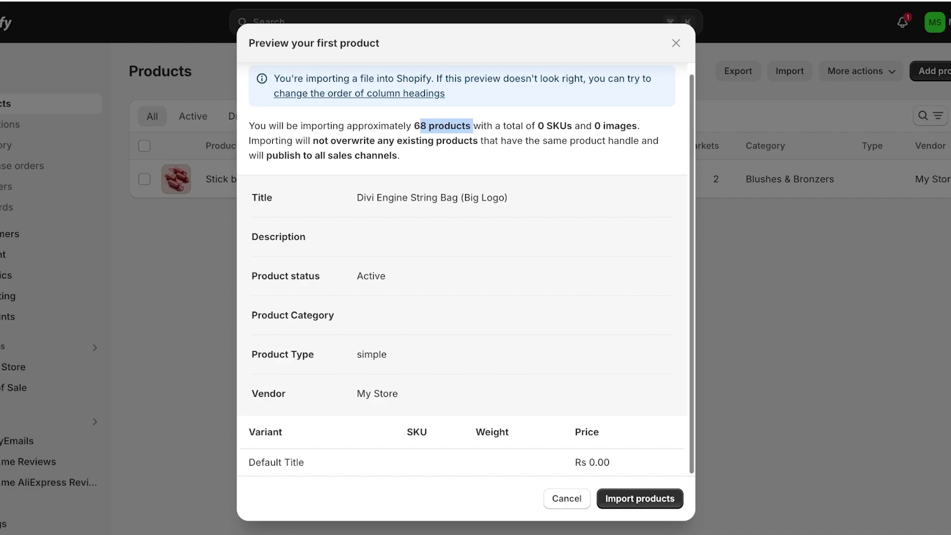
{"action": "left_click", "coordinate": [446, 125]}
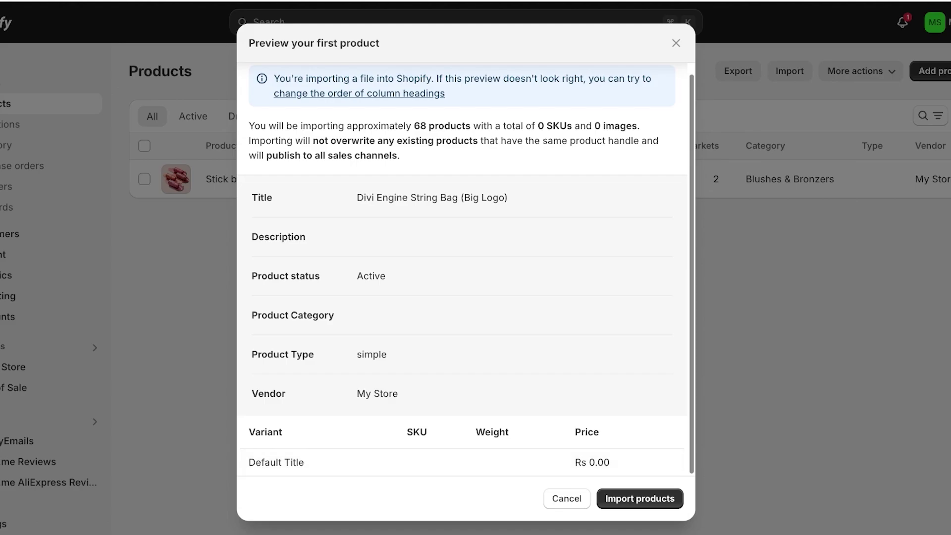
{"action": "left_click", "coordinate": [640, 499]}
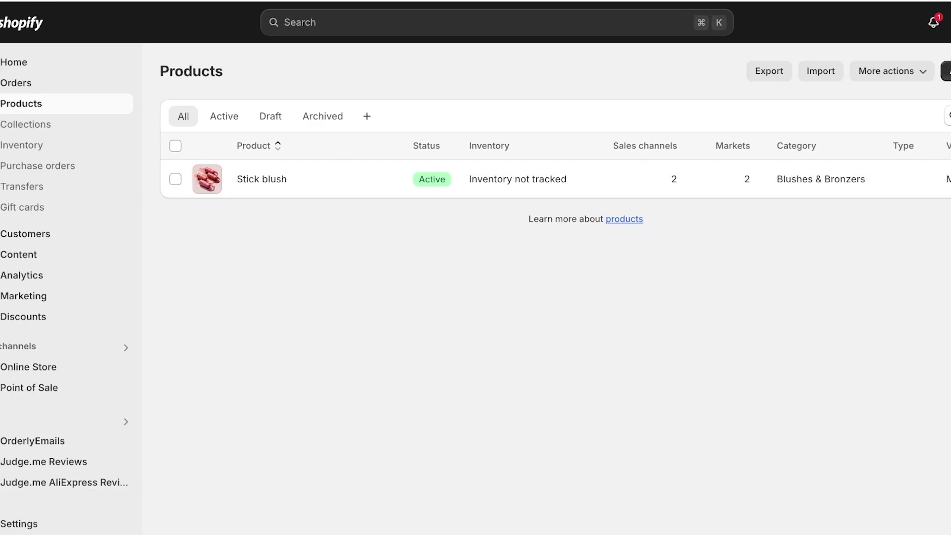
{"action": "left_click", "coordinate": [790, 71]}
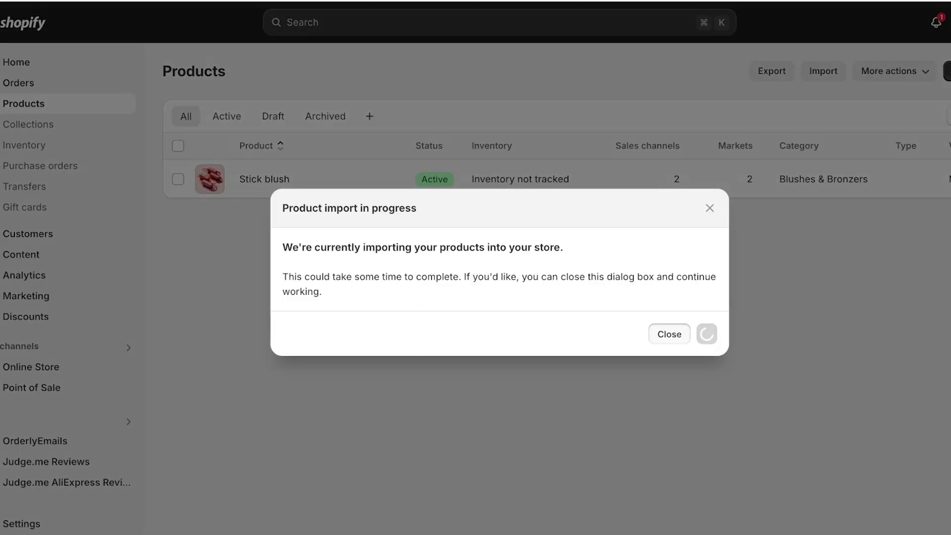
{"action": "left_click", "coordinate": [669, 333]}
- Look through the imported products in the product list
{"action": "left_click", "coordinate": [823, 71]}
{"action": "key", "text": "Escape"}
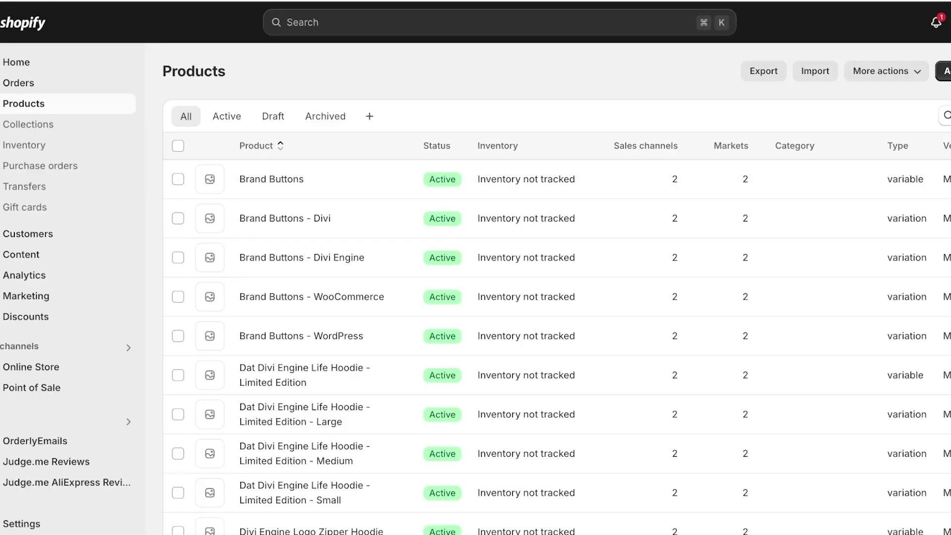
{"action": "scroll", "coordinate": [557, 291], "scroll_direction": "down", "scroll_amount": 15}
{"action": "scroll", "coordinate": [556, 292], "scroll_direction": "up", "scroll_amount": 15}
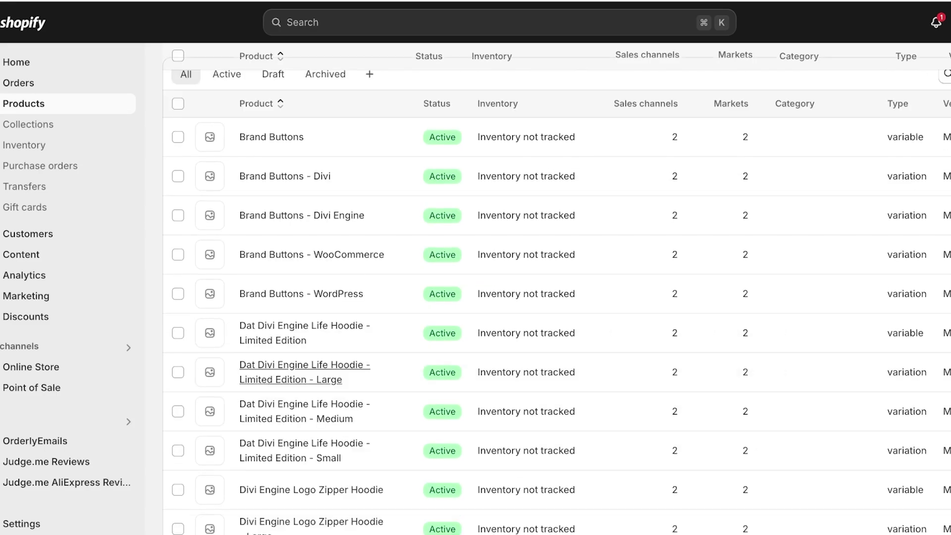
- Reopen the CSV product import dialog that offers the sample CSV
{"action": "left_click", "coordinate": [876, 59]}
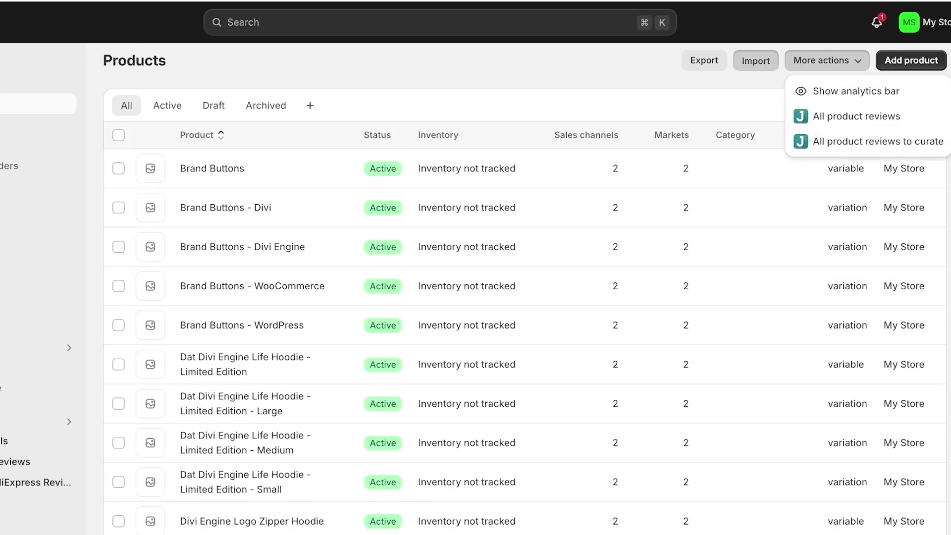
{"action": "left_click", "coordinate": [805, 60]}
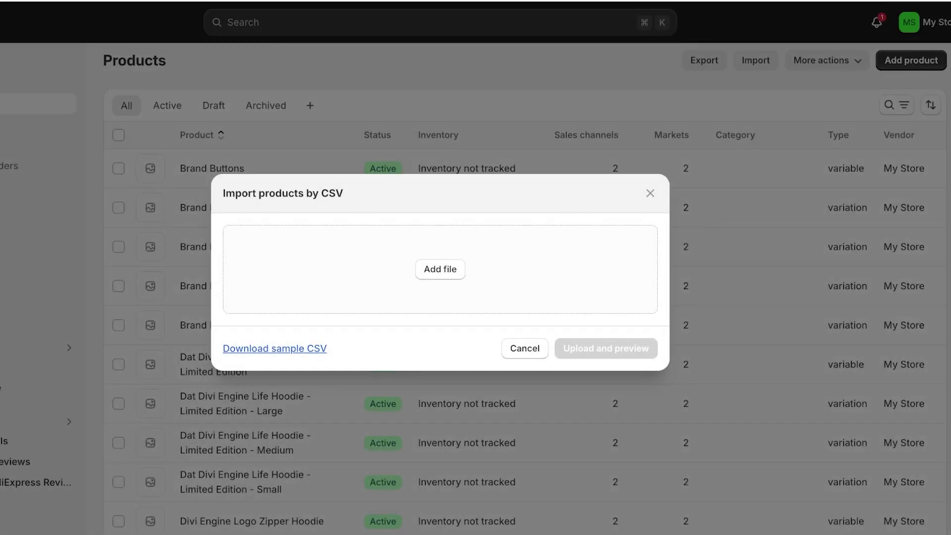
{"action": "left_click", "coordinate": [651, 194]}
{"action": "left_click", "coordinate": [756, 60]}
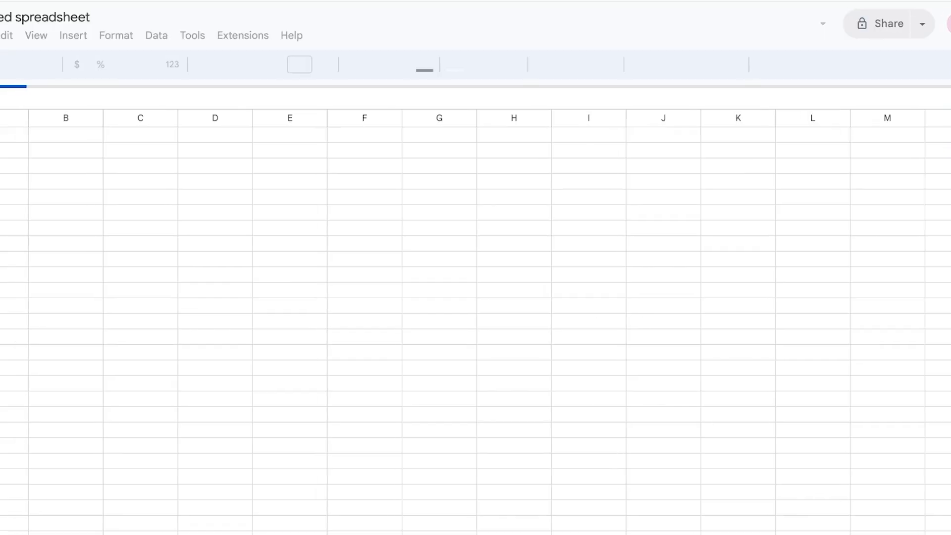
- Switch to a blank Google Sheets spreadsheet, paste the sample product table starting at A1, and look over its columns
{"action": "key", "text": "ctrl+v"}
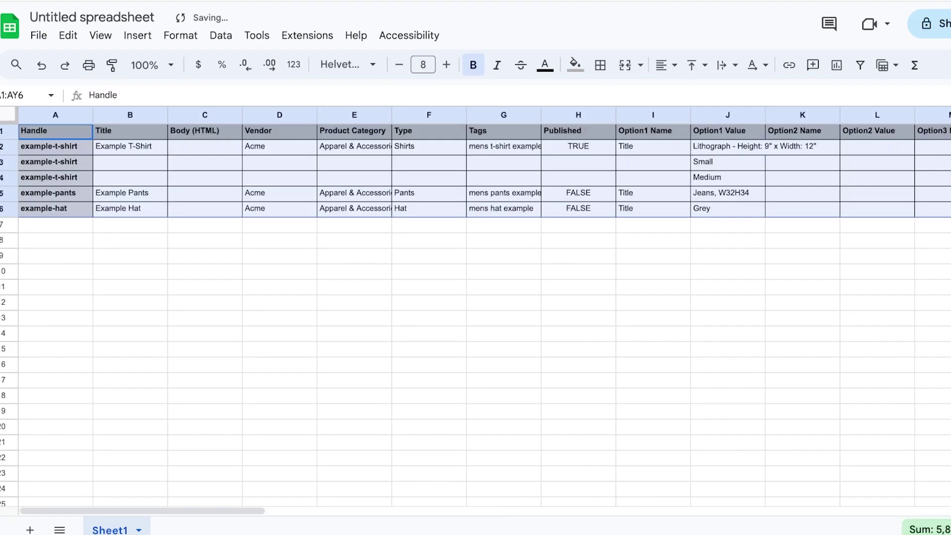
{"action": "scroll", "coordinate": [475, 297], "scroll_direction": "right", "scroll_amount": 10}
{"action": "scroll", "coordinate": [484, 311], "scroll_direction": "right", "scroll_amount": 15}
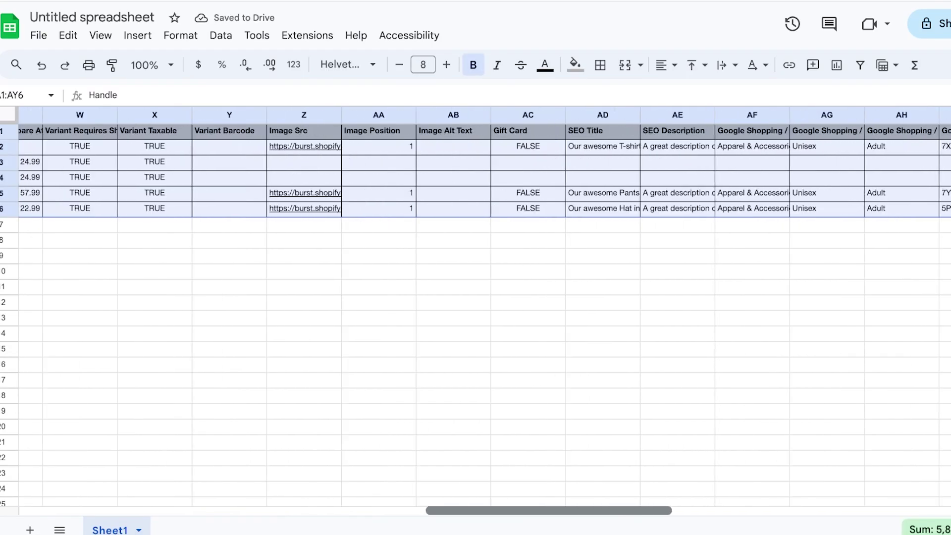
{"action": "scroll", "coordinate": [485, 311], "scroll_direction": "left", "scroll_amount": 15}
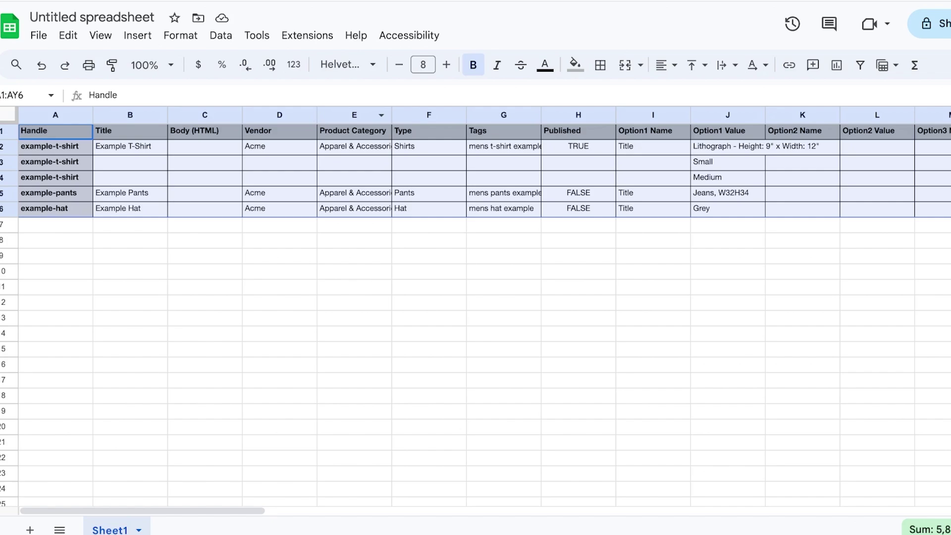
{"action": "left_click", "coordinate": [428, 395]}
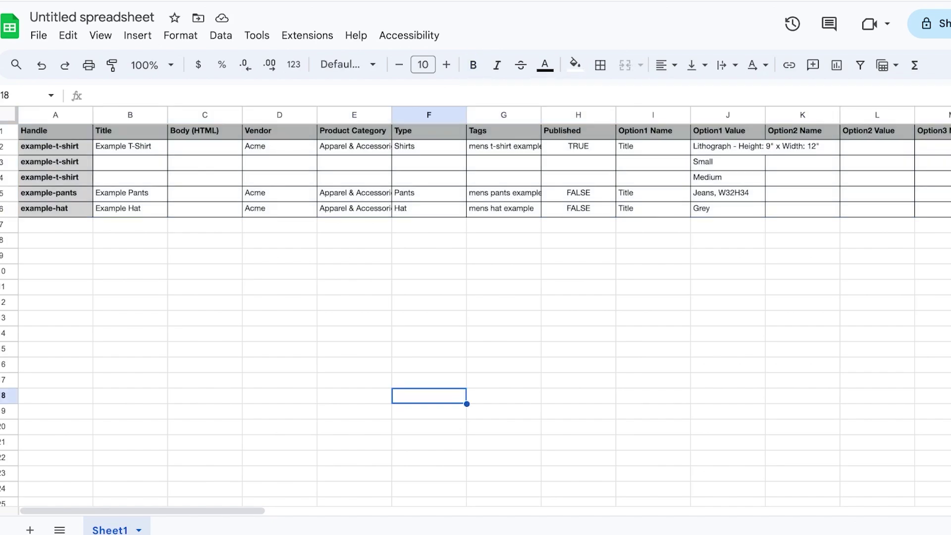
- Replace the first product's handle in A2 with "bella rouge lipstick"
{"action": "left_click", "coordinate": [55, 146]}
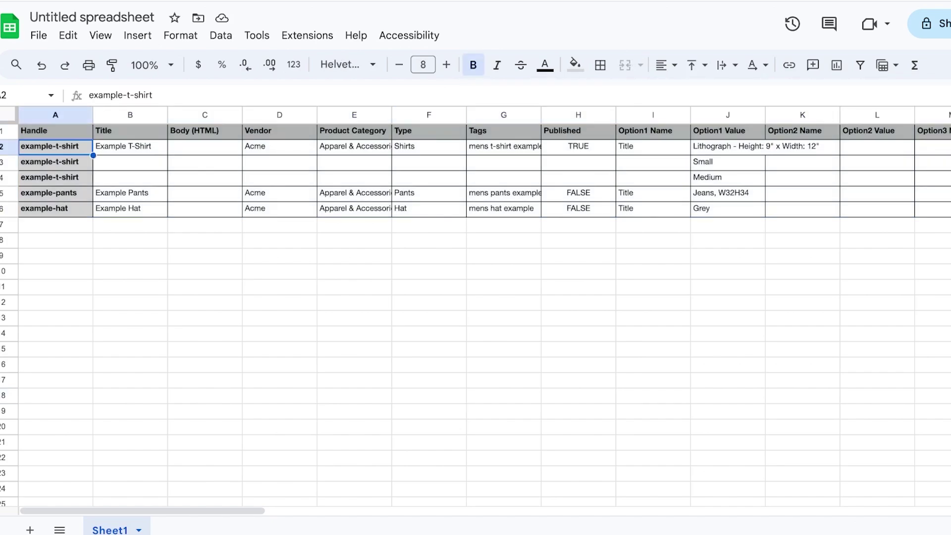
{"action": "key", "text": "Return"}
{"action": "key", "text": "ctrl+a"}
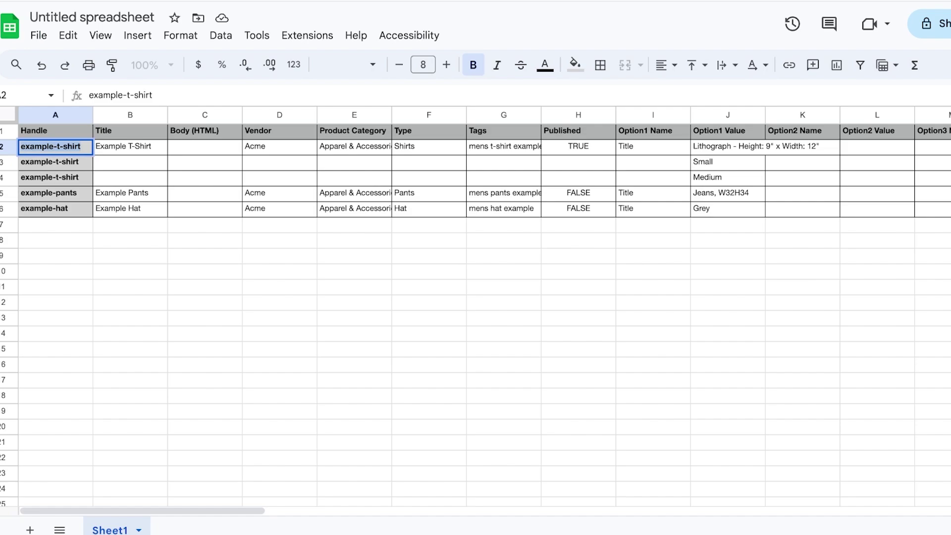
{"action": "type", "text": "bella rouge li"}
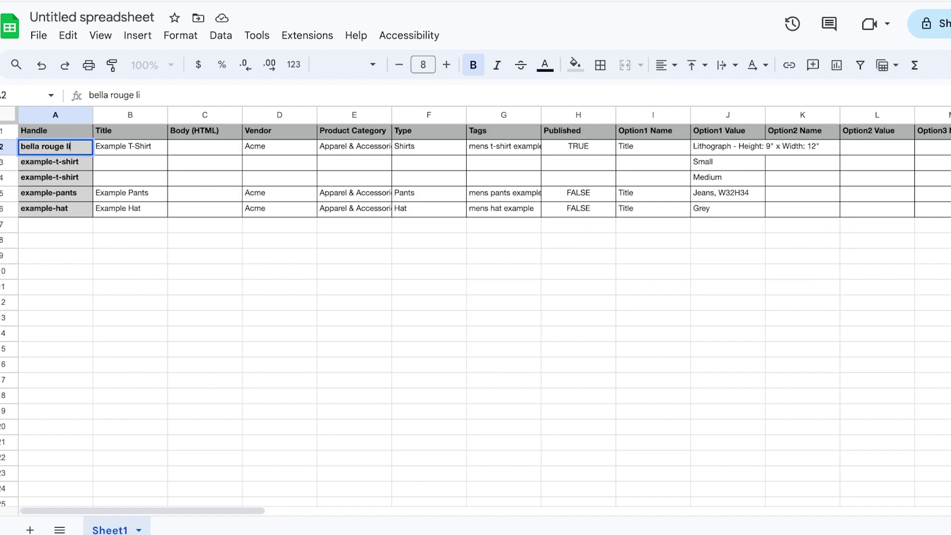
{"action": "type", "text": "pstick"}
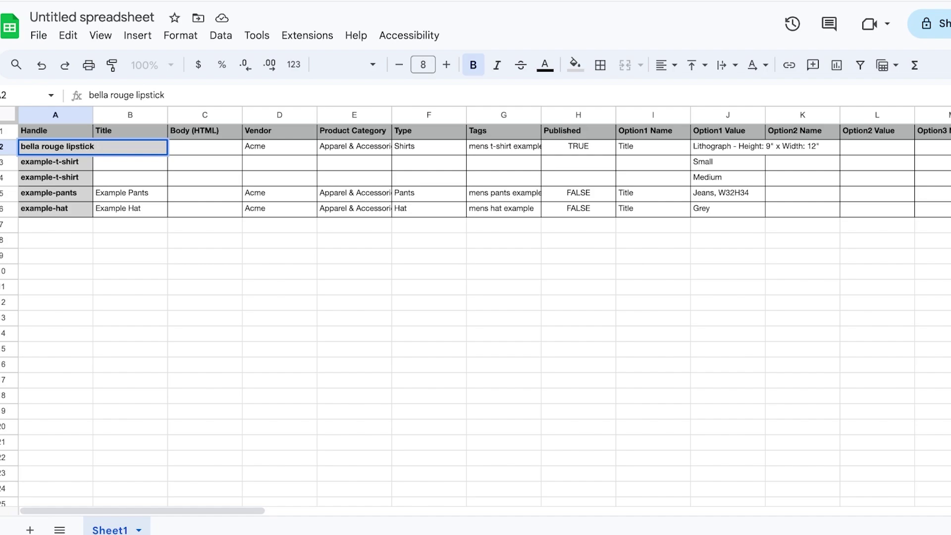
{"action": "left_click", "coordinate": [129, 130]}
{"action": "double_click", "coordinate": [55, 146]}
{"action": "key", "text": "ctrl+a"}
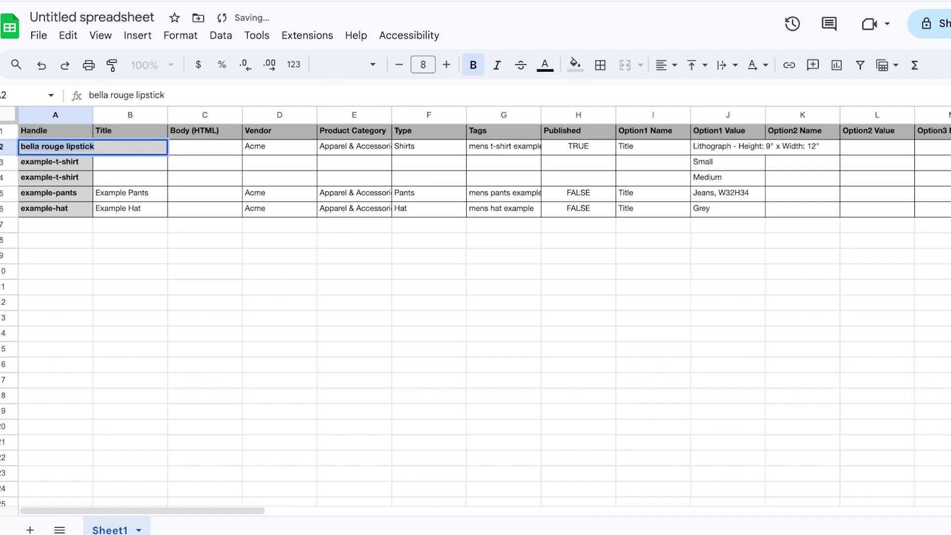
{"action": "left_click", "coordinate": [94, 146]}
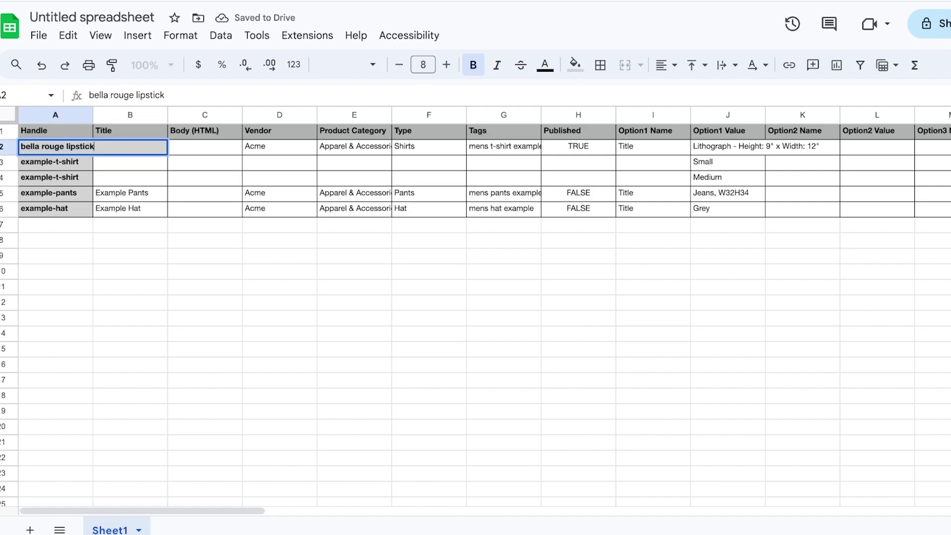
{"action": "left_click", "coordinate": [279, 146]}
{"action": "left_click", "coordinate": [129, 131]}
{"action": "left_click", "coordinate": [130, 146]}
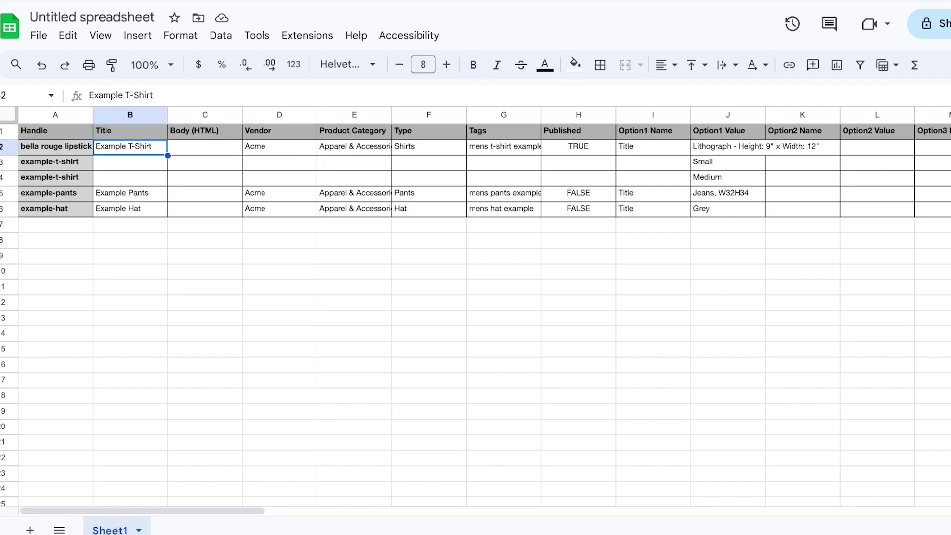
{"action": "key", "text": "ctrl+v"}
{"action": "left_click", "coordinate": [42, 65]}
- Copy the text "bella rouge lipstick" from the handle in A2 into the Title cell B2
{"action": "triple_click", "coordinate": [55, 147]}
{"action": "key", "text": "ctrl+c"}
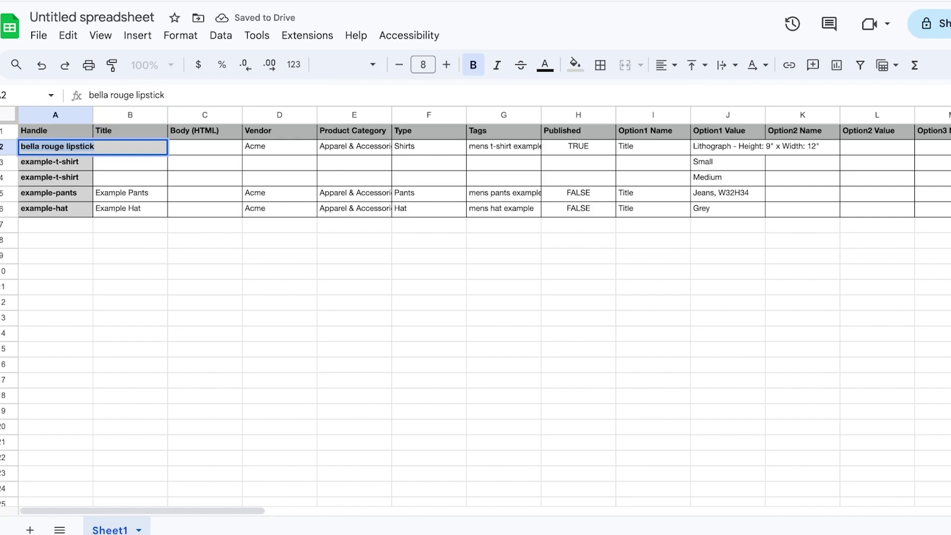
{"action": "left_click", "coordinate": [130, 130]}
{"action": "left_click", "coordinate": [129, 147]}
{"action": "key", "text": "ctrl+v"}
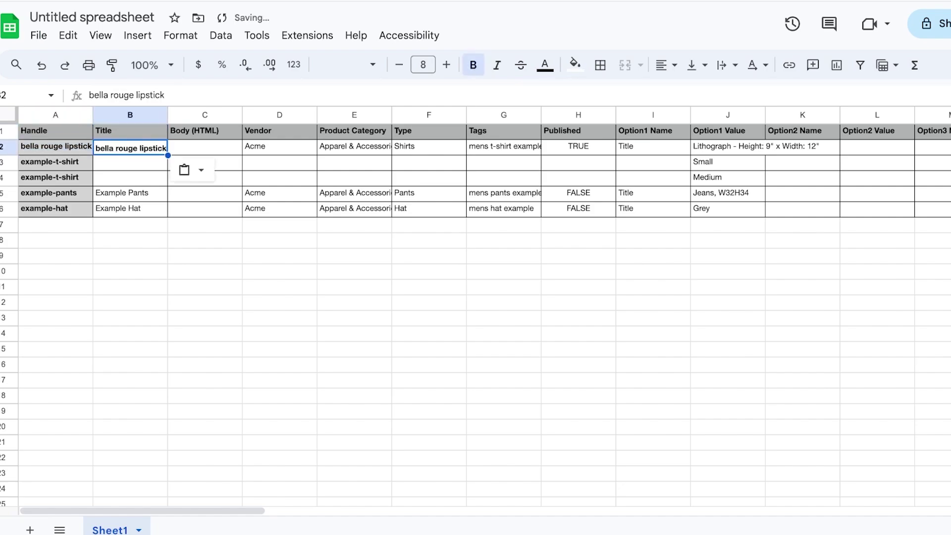
- Set the lipstick's handle in A2 to 001231
{"action": "left_click", "coordinate": [56, 131]}
{"action": "left_click", "coordinate": [55, 147]}
{"action": "triple_click", "coordinate": [56, 146]}
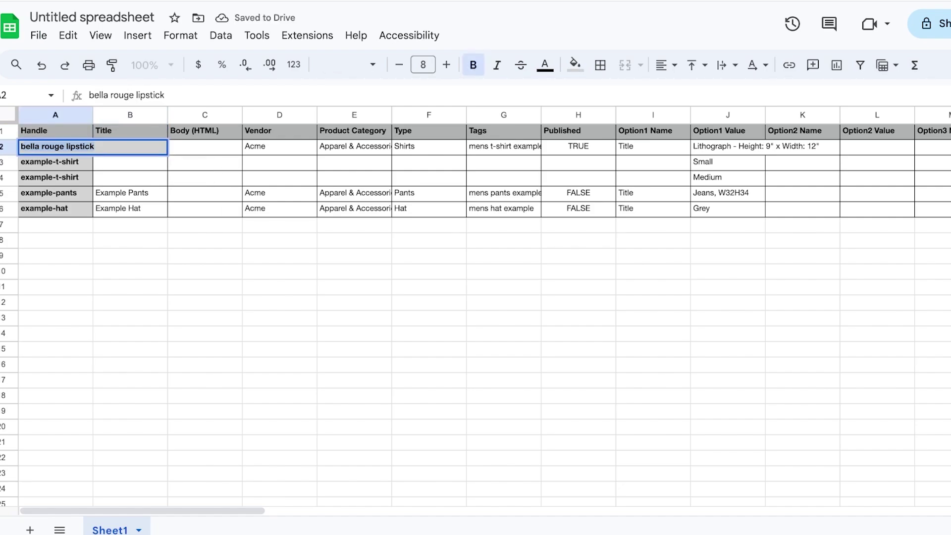
{"action": "type", "text": "001231"}
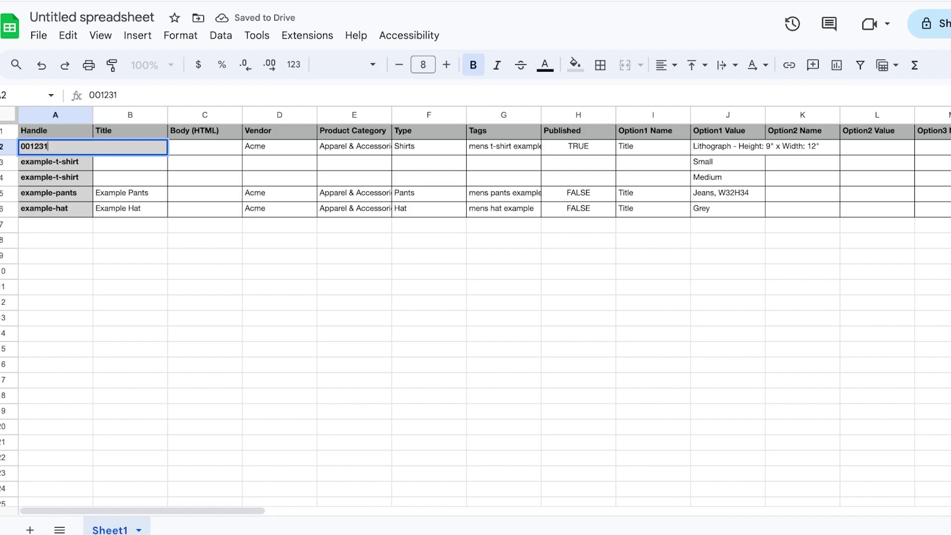
{"action": "left_click", "coordinate": [204, 147]}
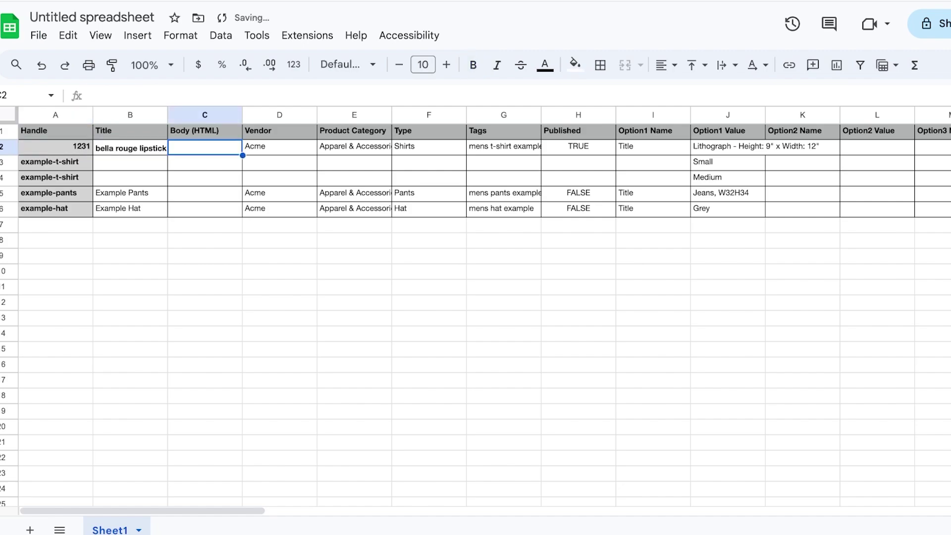
- Set the lipstick's vendor in D2 to "Matte Cosmetics"
{"action": "left_click", "coordinate": [280, 147]}
{"action": "double_click", "coordinate": [279, 146]}
{"action": "double_click", "coordinate": [255, 146]}
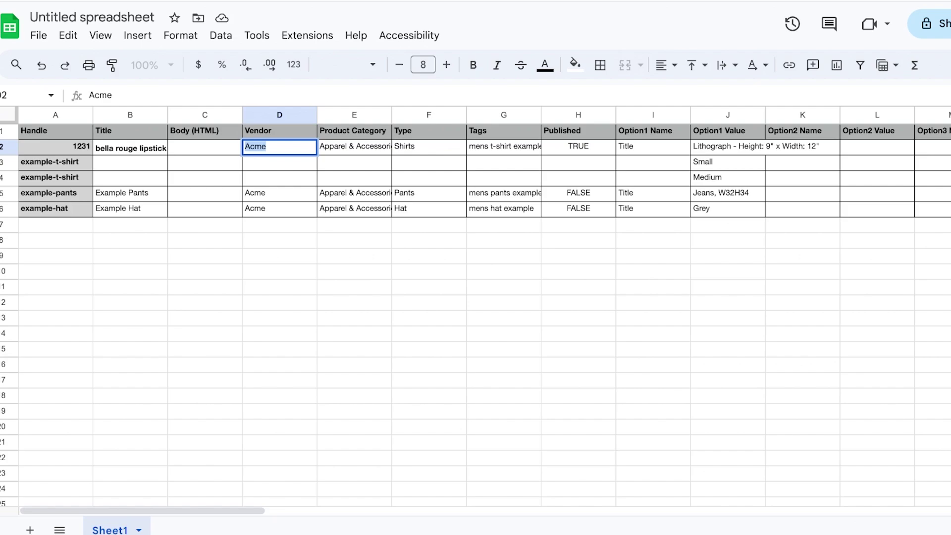
{"action": "type", "text": "A"}
{"action": "key", "text": "BackSpace"}
{"action": "type", "text": "Matte Cosmetics"}
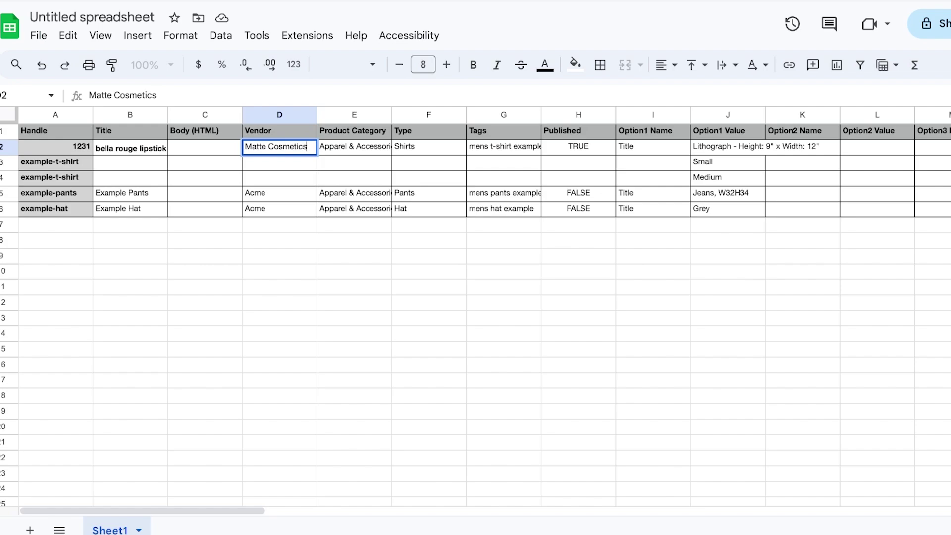
- Set the lipstick's product category in E2 to "Makeup > Lipsticks"
{"action": "triple_click", "coordinate": [353, 147]}
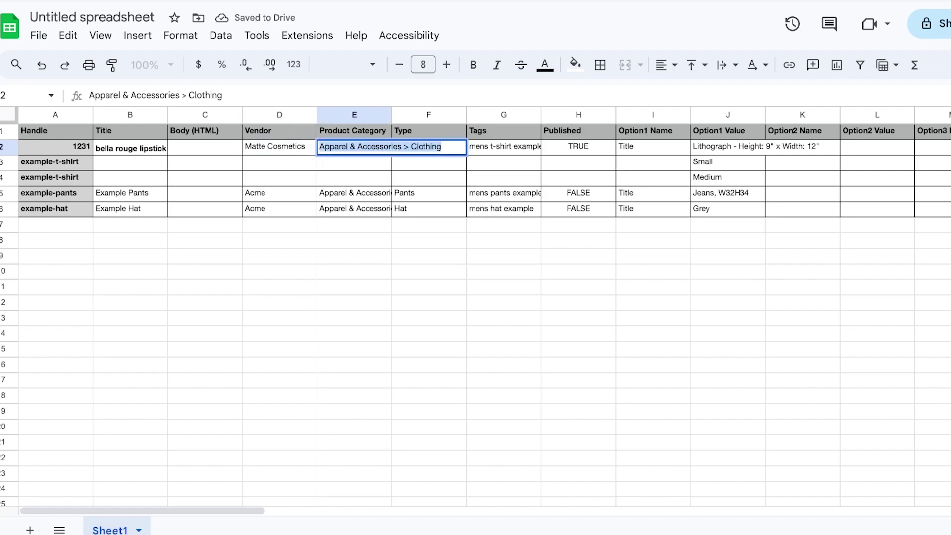
{"action": "type", "text": "Makeup "}
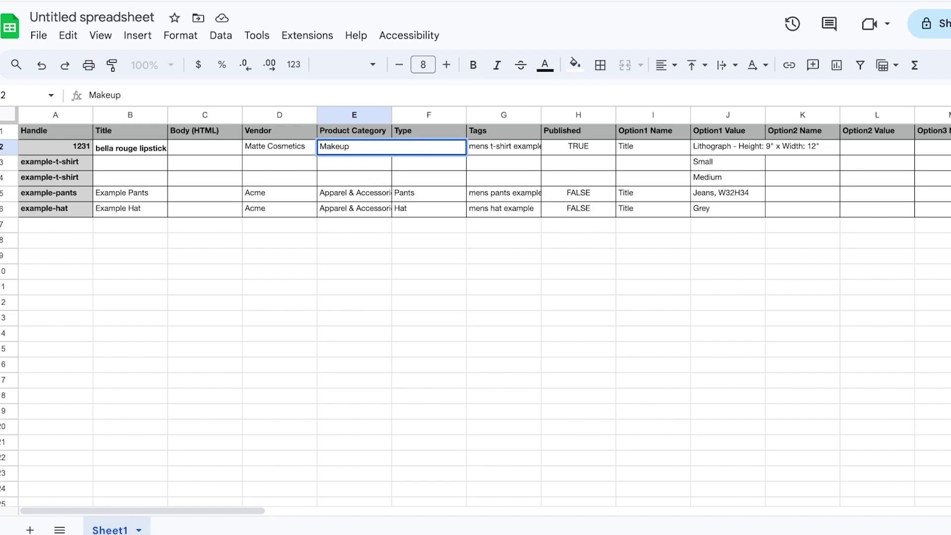
{"action": "type", "text": "> Lipsticks"}
{"action": "key", "text": "Tab"}
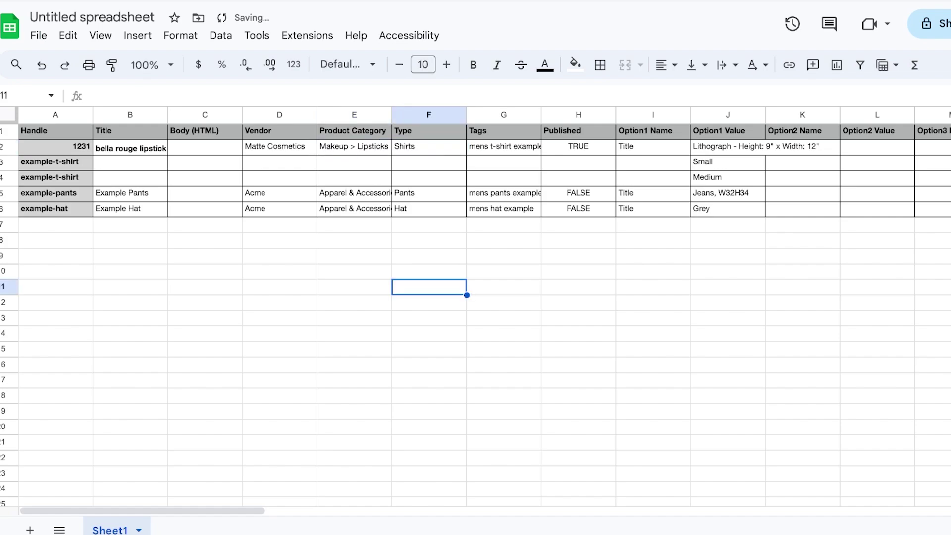
- Set the lipstick's product type in F2 to "Lipstick"
{"action": "double_click", "coordinate": [405, 146]}
{"action": "left_click", "coordinate": [405, 146]}
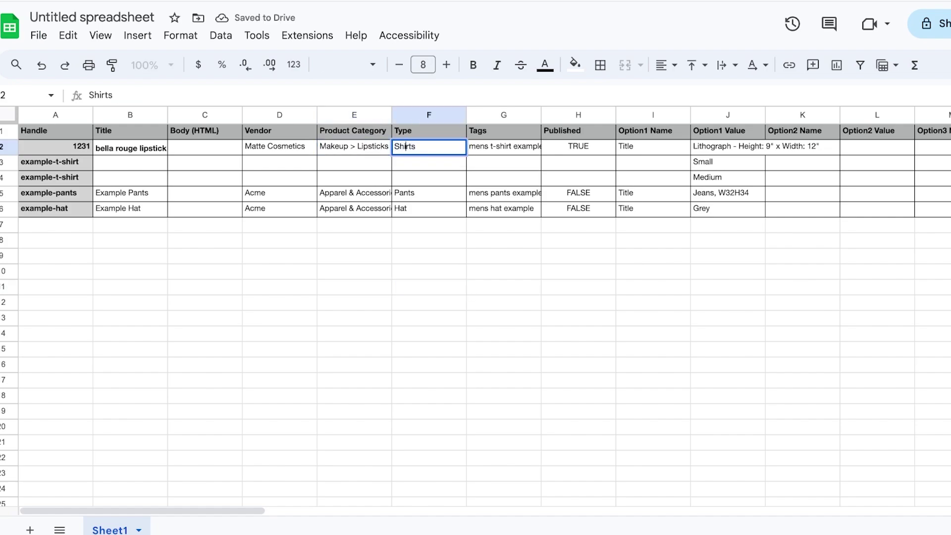
{"action": "double_click", "coordinate": [405, 147]}
{"action": "type", "text": "Lipstick"}
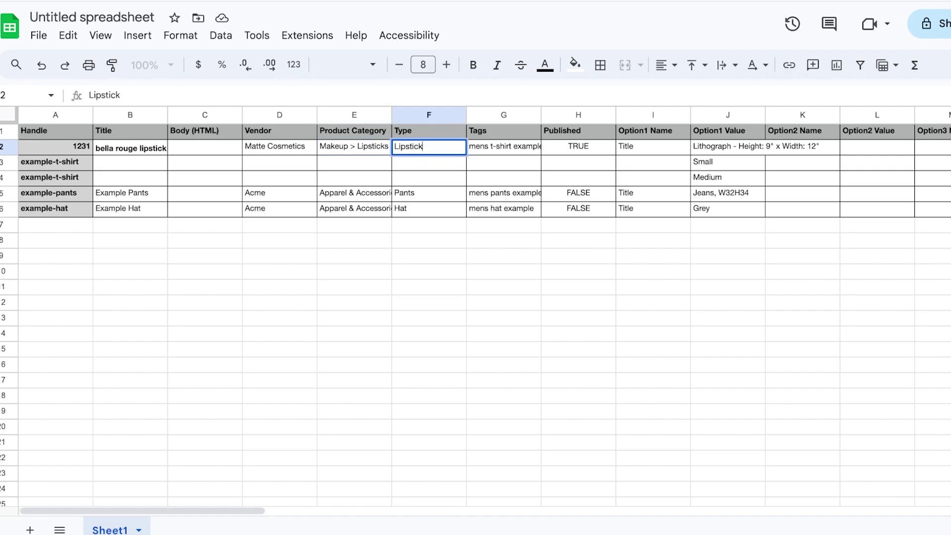
{"action": "key", "text": "Tab"}
{"action": "key", "text": "Tab"}
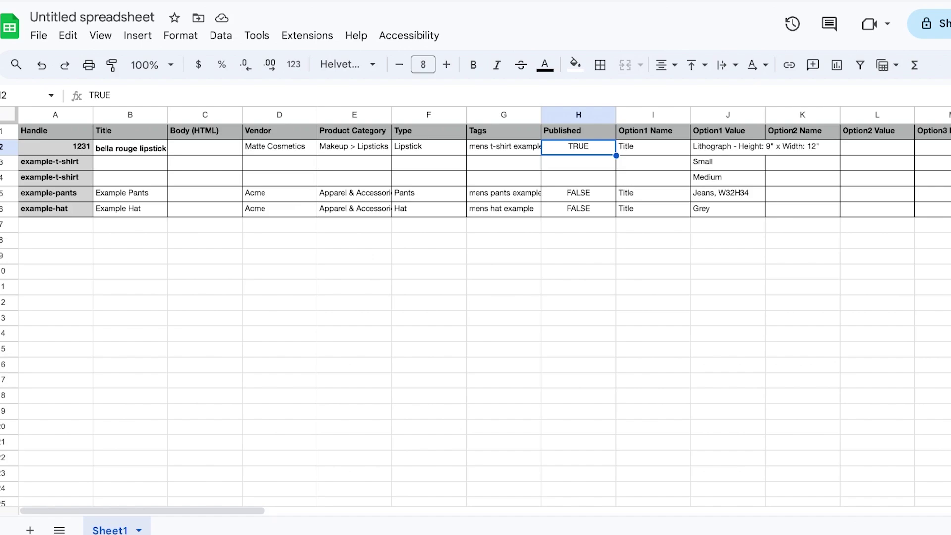
- Examine the Published cell and the option name and value columns for the lipstick and the sample products
{"action": "double_click", "coordinate": [578, 146]}
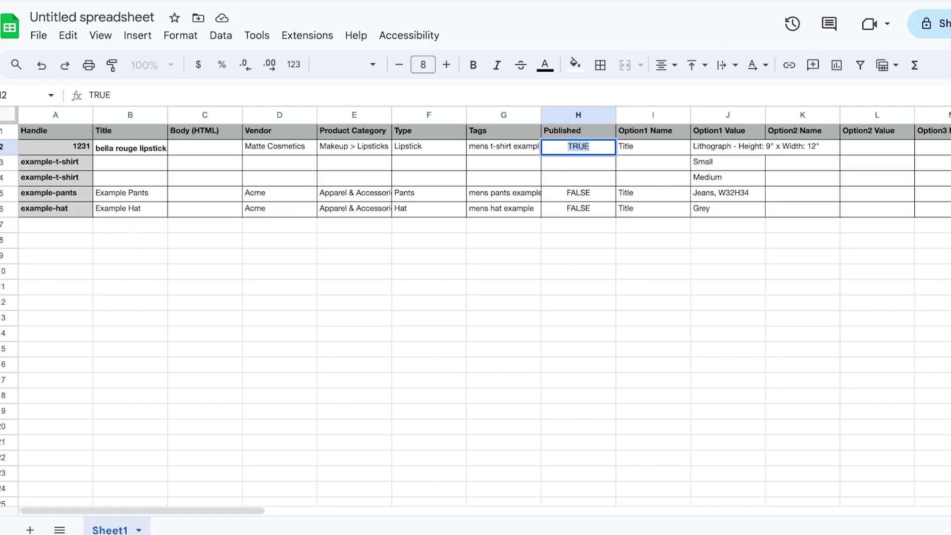
{"action": "left_click", "coordinate": [653, 147]}
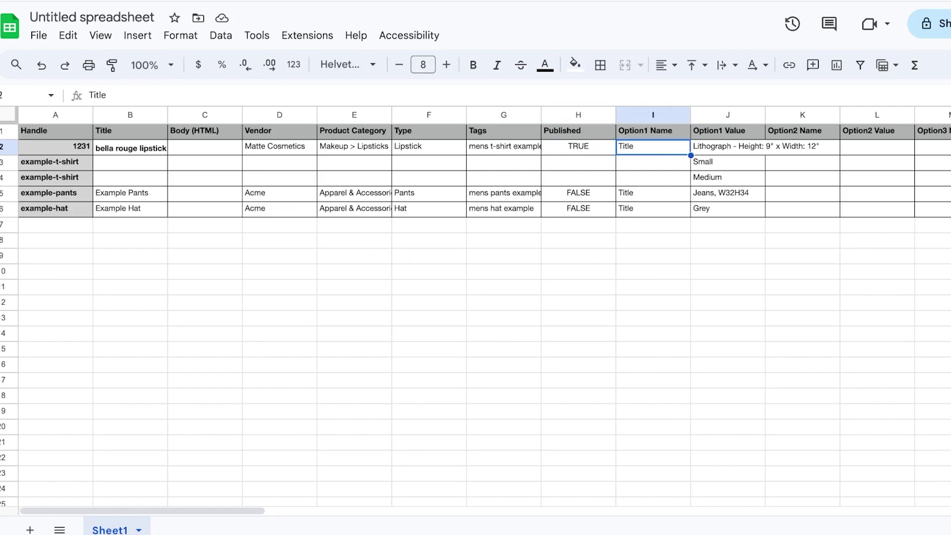
{"action": "key", "text": "Right"}
{"action": "key", "text": "Right"}
{"action": "key", "text": "Right"}
{"action": "key", "text": "Right"}
{"action": "key", "text": "Right"}
{"action": "key", "text": "Right"}
{"action": "key", "text": "Right"}
{"action": "key", "text": "Left"}
{"action": "key", "text": "Left"}
{"action": "key", "text": "Left"}
{"action": "key", "text": "Left"}
{"action": "key", "text": "Left"}
{"action": "key", "text": "Left"}
{"action": "key", "text": "Left"}
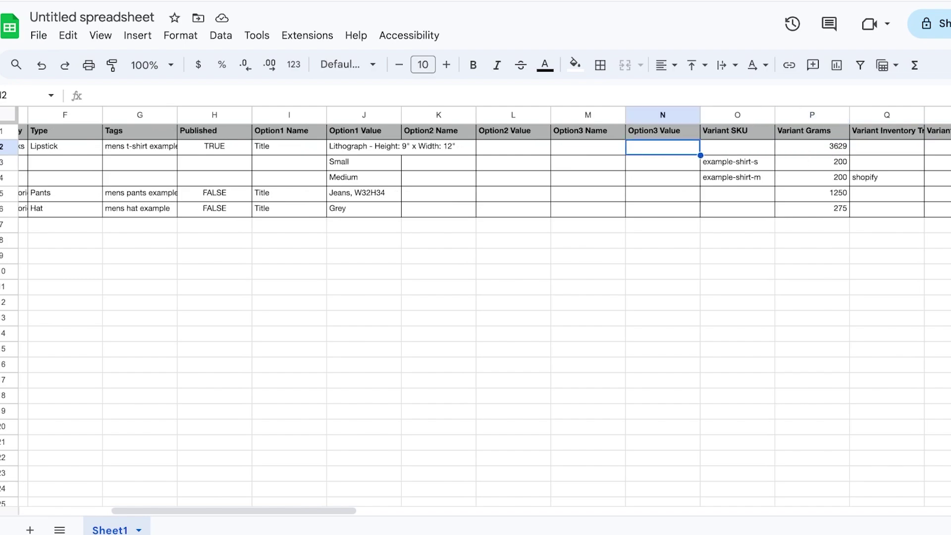
{"action": "key", "text": "Down"}
{"action": "key", "text": "Down"}
{"action": "key", "text": "Down"}
{"action": "key", "text": "Down"}
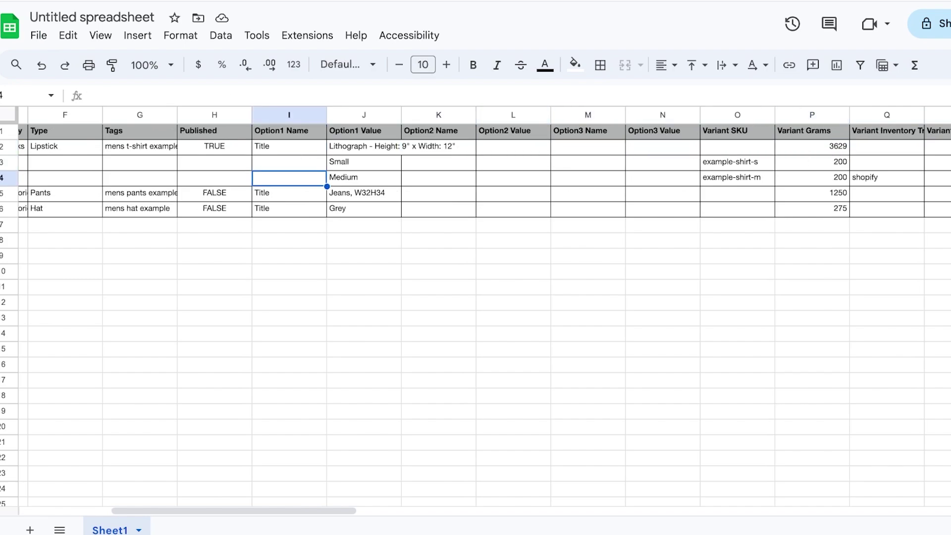
{"action": "key", "text": "Up"}
{"action": "key", "text": "Up"}
{"action": "key", "text": "Up"}
{"action": "key", "text": "Up"}
{"action": "key", "text": "Right"}
{"action": "key", "text": "Right"}
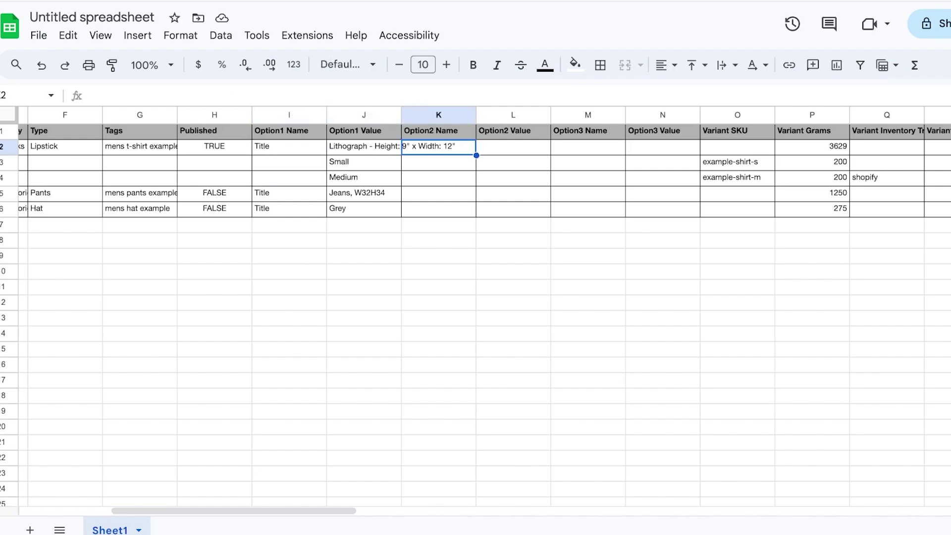
{"action": "key", "text": "Right"}
{"action": "key", "text": "Right"}
{"action": "key", "text": "Right"}
{"action": "key", "text": "Left"}
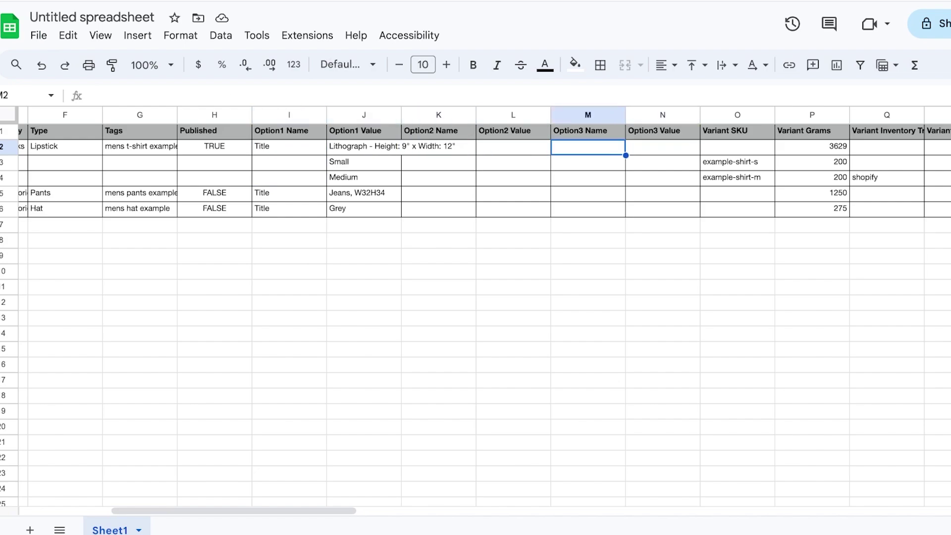
{"action": "key", "text": "Left"}
{"action": "key", "text": "Left"}
{"action": "key", "text": "Left"}
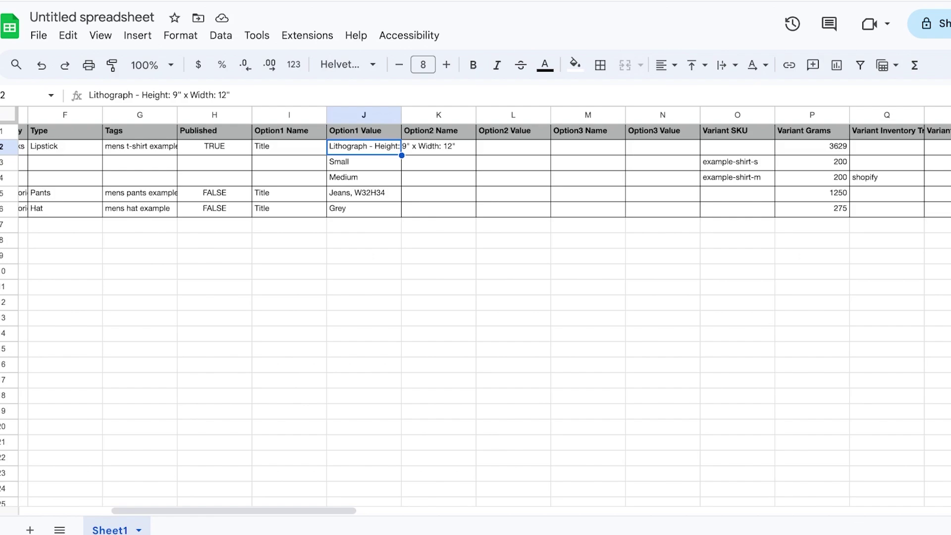
{"action": "key", "text": "Right"}
{"action": "key", "text": "Right"}
{"action": "key", "text": "Right"}
- Rename the "Option1 Name" header in I1 to "Size"
{"action": "double_click", "coordinate": [269, 131]}
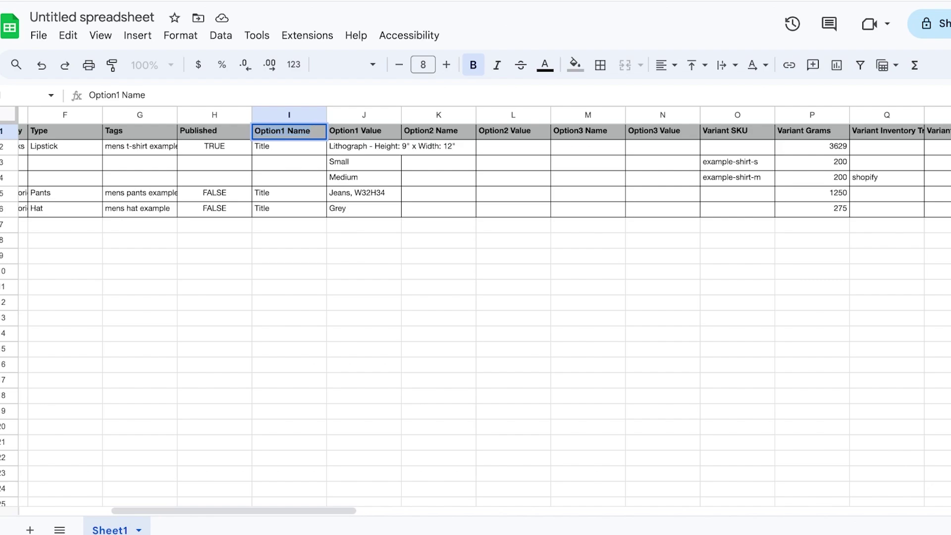
{"action": "type", "text": "Size"}
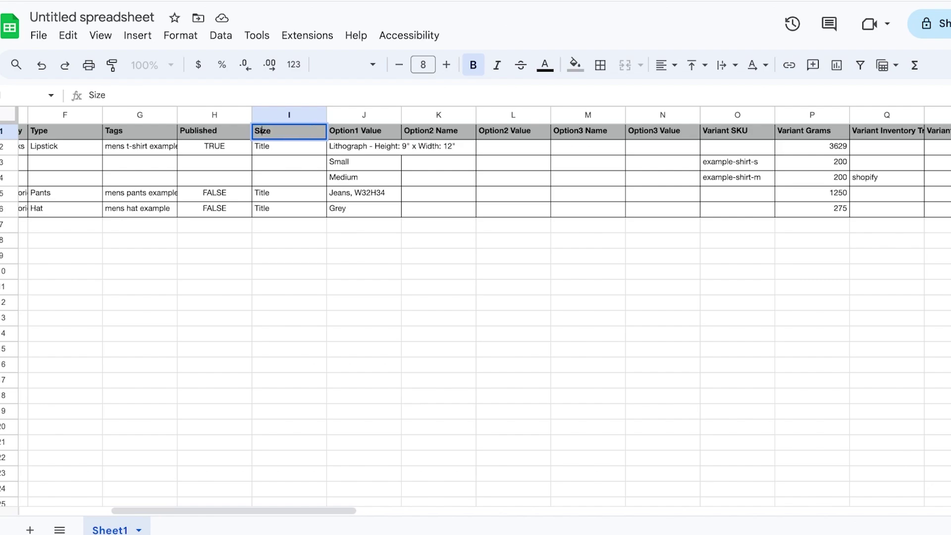
{"action": "left_click_drag", "start_coordinate": [269, 146], "coordinate": [269, 161]}
- Set the lipstick's size entry in I2 to "Full Lipstick , Mini Lipstick"
{"action": "double_click", "coordinate": [269, 146]}
{"action": "double_click", "coordinate": [263, 146]}
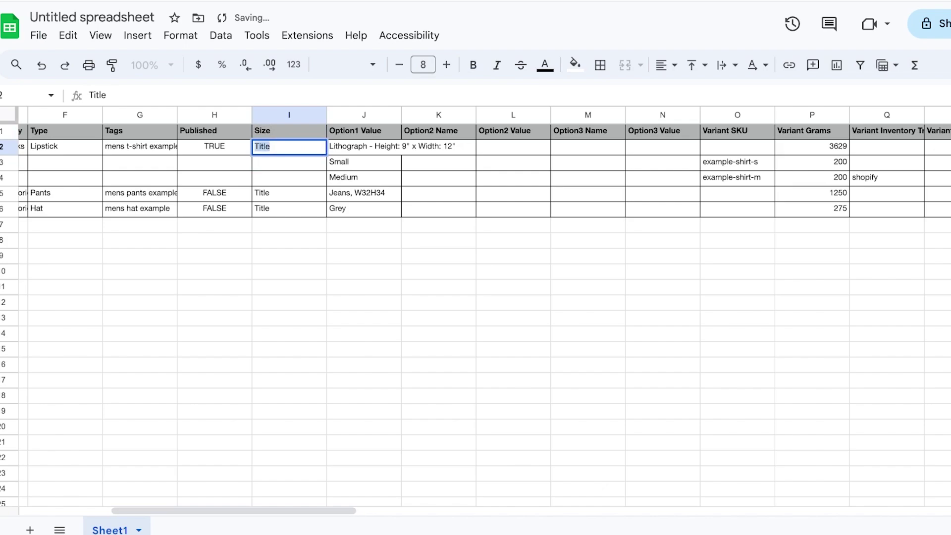
{"action": "type", "text": "Full Bl"}
{"action": "key", "text": "BackSpace"}
{"action": "key", "text": "BackSpace"}
{"action": "type", "text": "L"}
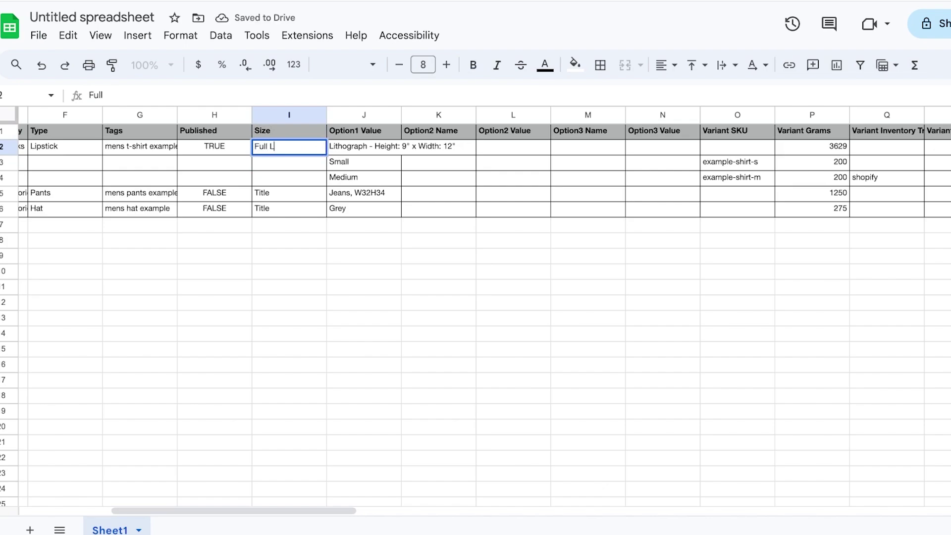
{"action": "type", "text": "ipstick ,"}
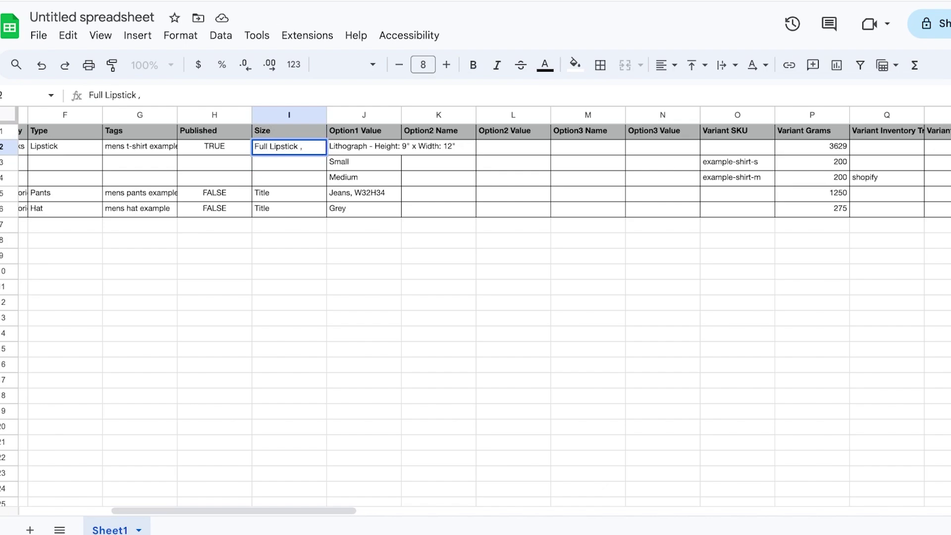
{"action": "type", "text": " Mini Lipstick"}
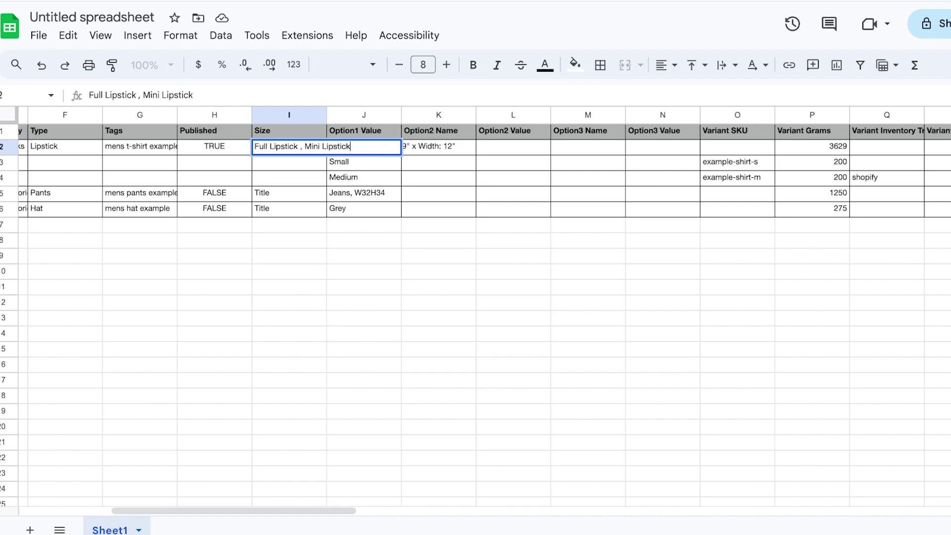
{"action": "left_click", "coordinate": [438, 131]}
- Set the lipstick's Variant SKU in O2 to 35445
{"action": "left_click", "coordinate": [737, 161]}
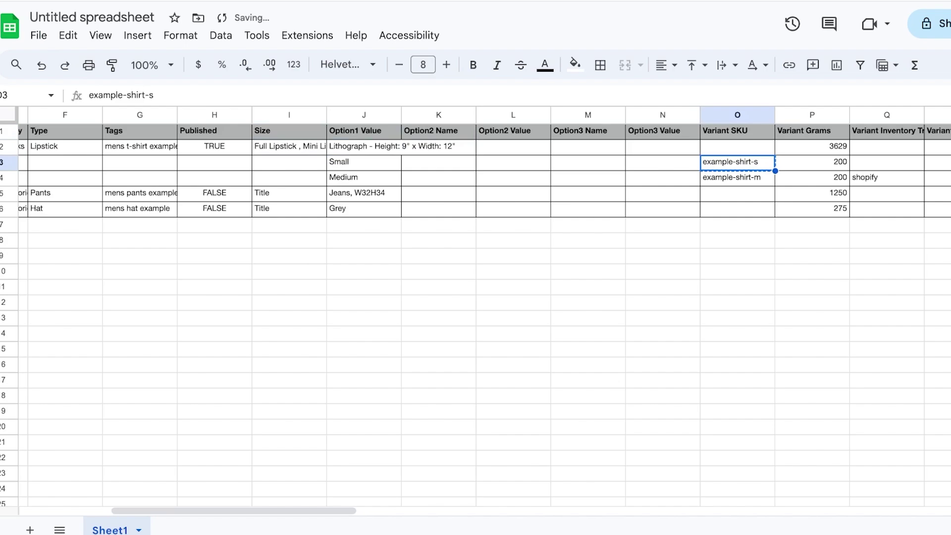
{"action": "left_click", "coordinate": [737, 147]}
{"action": "type", "text": "35445we"}
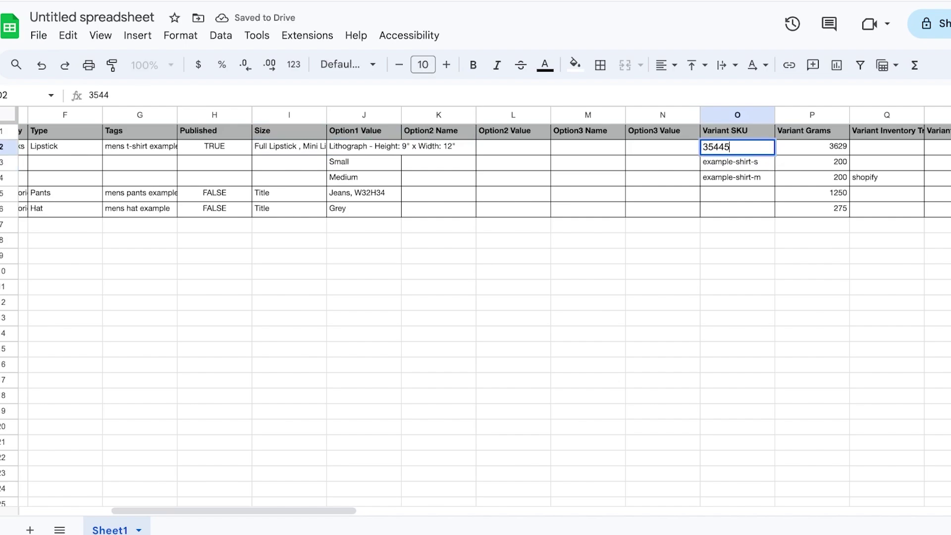
{"action": "key", "text": "BackSpace"}
{"action": "key", "text": "BackSpace"}
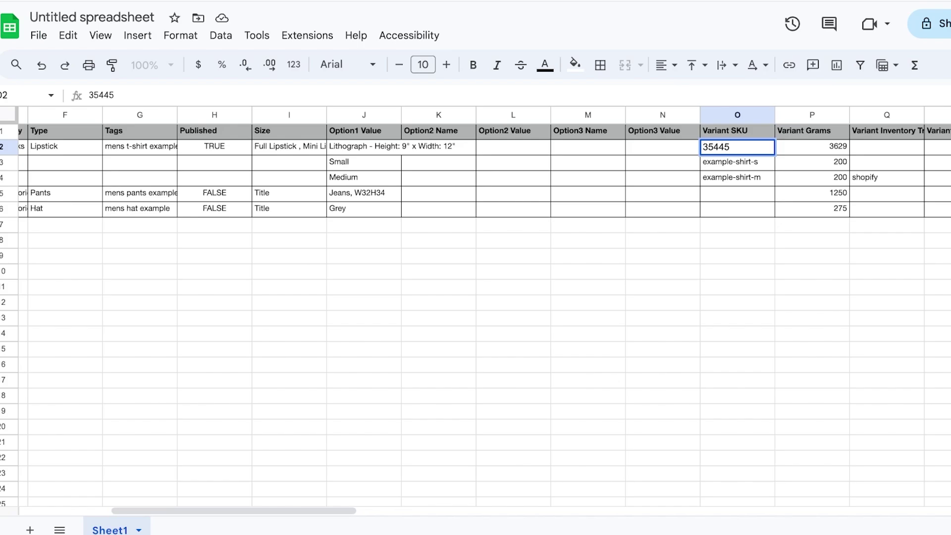
{"action": "key", "text": "Tab"}
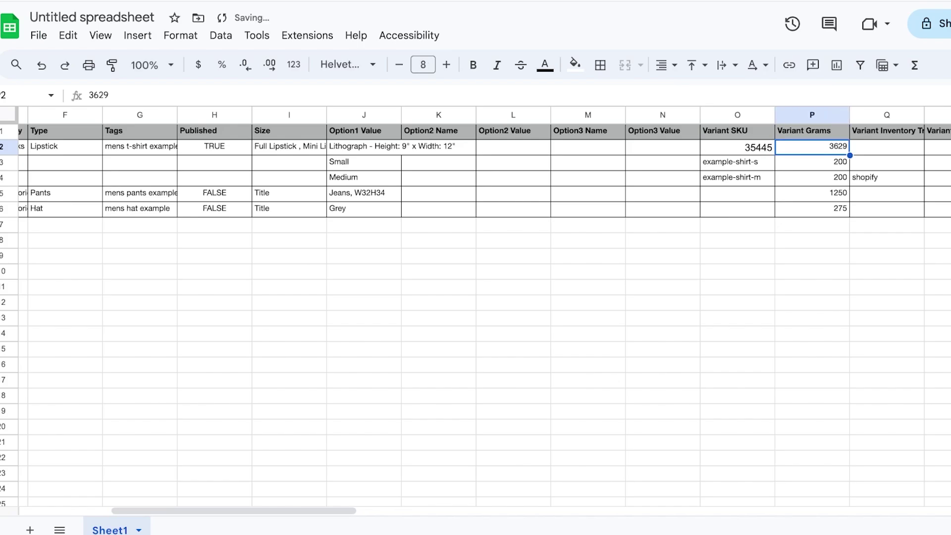
- Examine the lipstick row's inventory, price, shipping and image columns as far as Gift Card, and return to its Image Src cell
{"action": "key", "text": "Tab"}
{"action": "key", "text": "Tab"}
{"action": "key", "text": "Tab"}
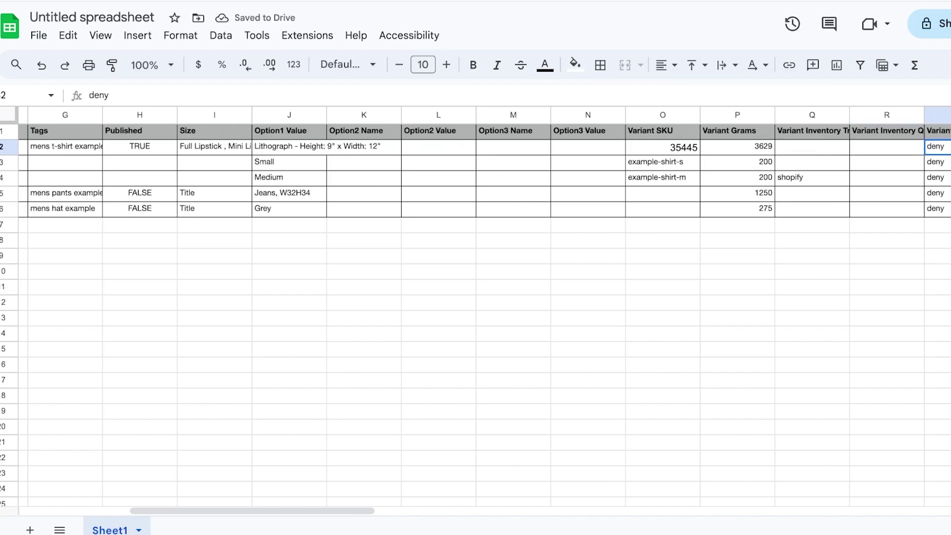
{"action": "key", "text": "Tab"}
{"action": "key", "text": "Tab"}
{"action": "key", "text": "Tab"}
{"action": "key", "text": "Tab"}
{"action": "key", "text": "Tab"}
{"action": "key", "text": "Tab"}
{"action": "key", "text": "Tab"}
{"action": "key", "text": "Tab"}
{"action": "key", "text": "Tab"}
{"action": "key", "text": "Tab"}
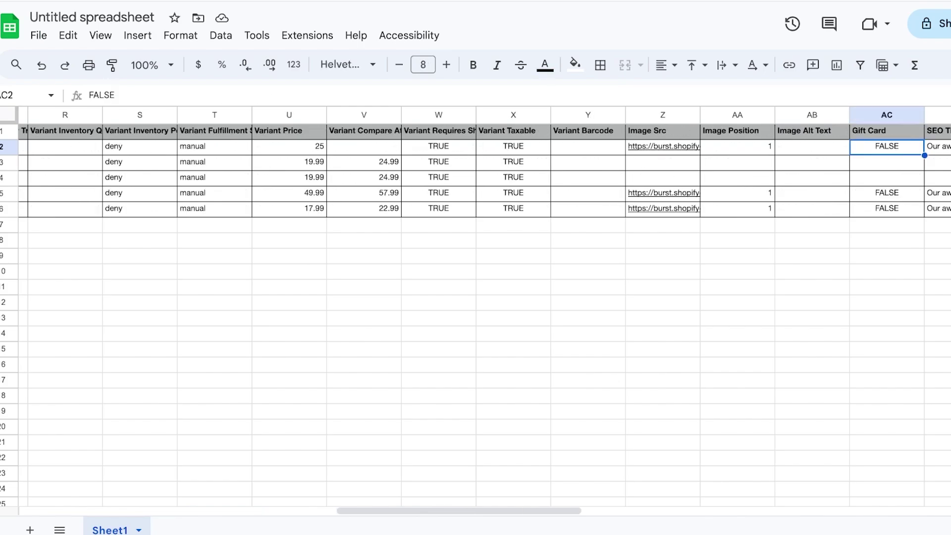
{"action": "key", "text": "shift+Tab"}
{"action": "key", "text": "shift+Tab"}
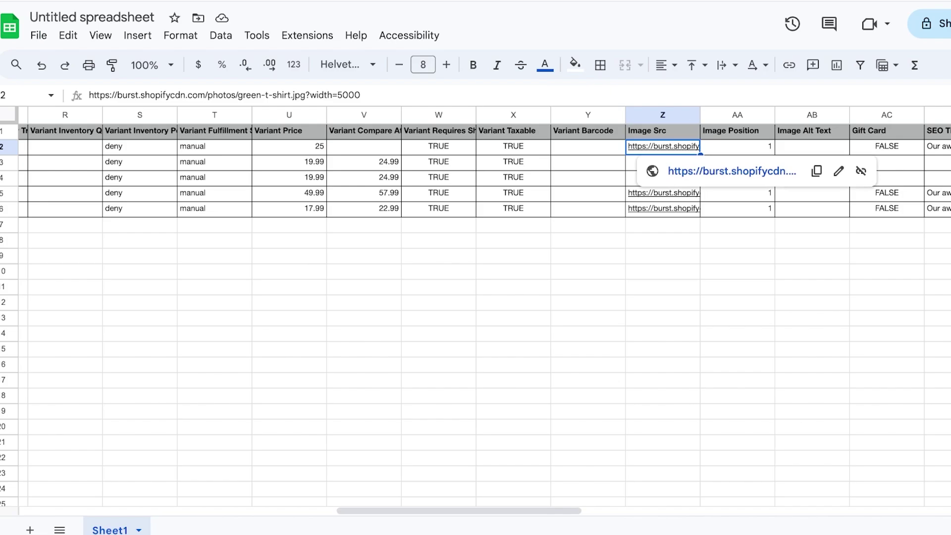
{"action": "scroll", "coordinate": [475, 315], "scroll_direction": "down", "scroll_amount": 1}
{"action": "scroll", "coordinate": [476, 315], "scroll_direction": "up", "scroll_amount": 1}
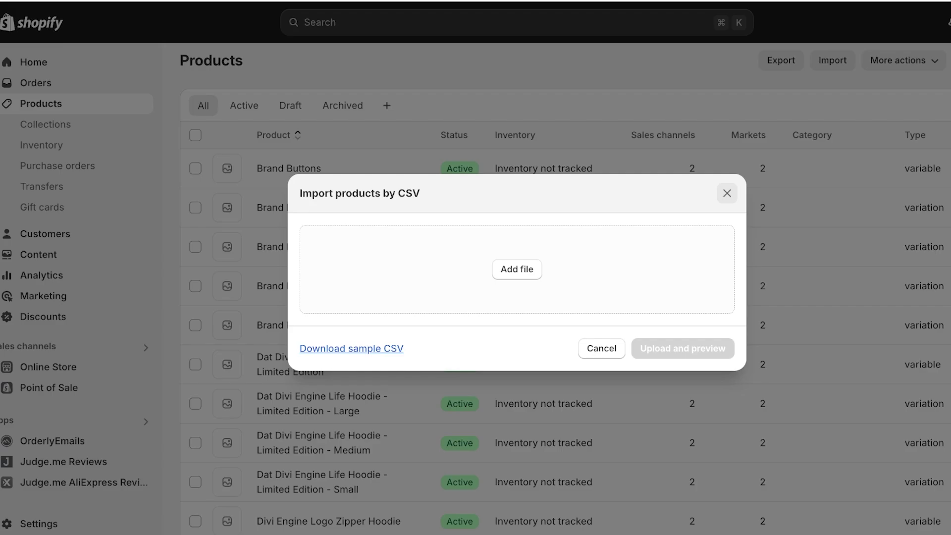
- Switch to the Shopify admin, close the CSV import dialog and copy the link of the image 61uMkcAaZML._SX679 from the store's content files
{"action": "left_click", "coordinate": [727, 193]}
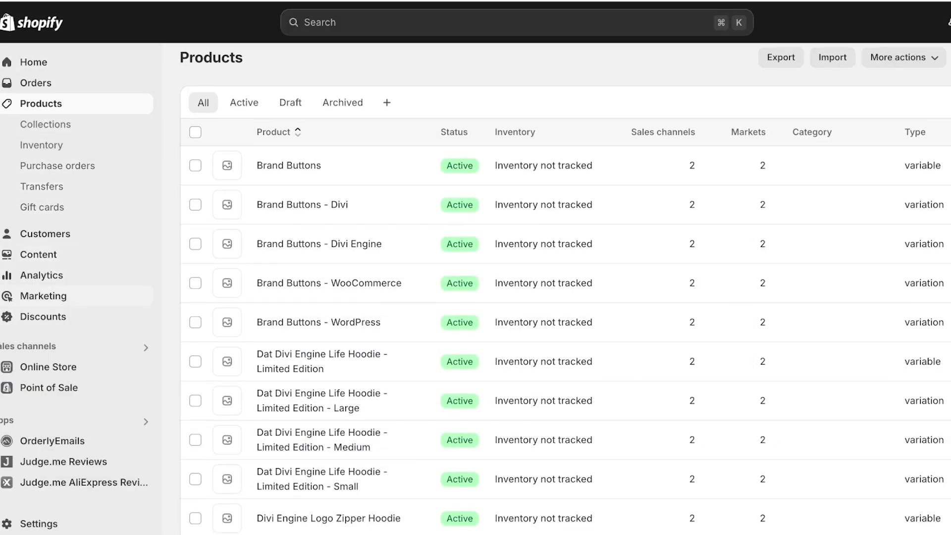
{"action": "left_click", "coordinate": [44, 295]}
{"action": "left_click", "coordinate": [38, 145]}
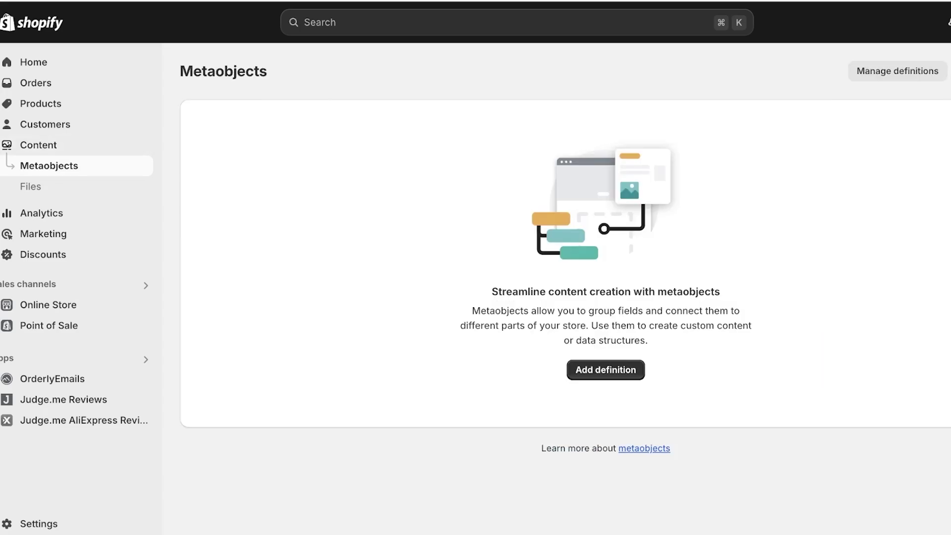
{"action": "left_click", "coordinate": [30, 186]}
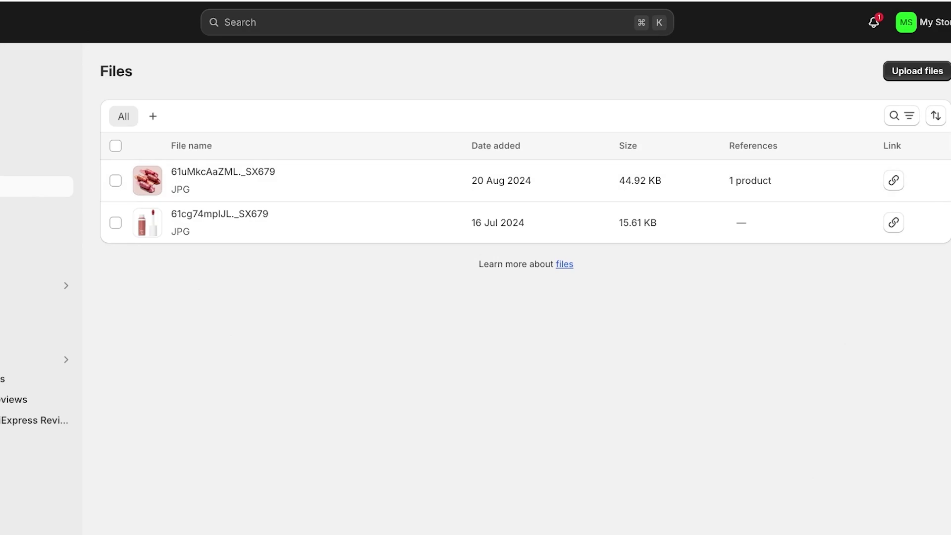
{"action": "left_click", "coordinate": [894, 180]}
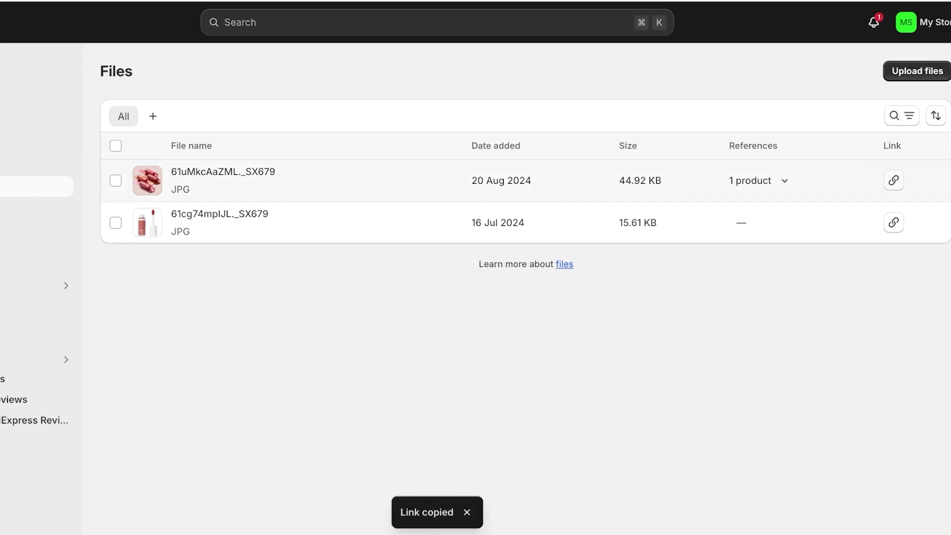
{"action": "left_click", "coordinate": [893, 180]}
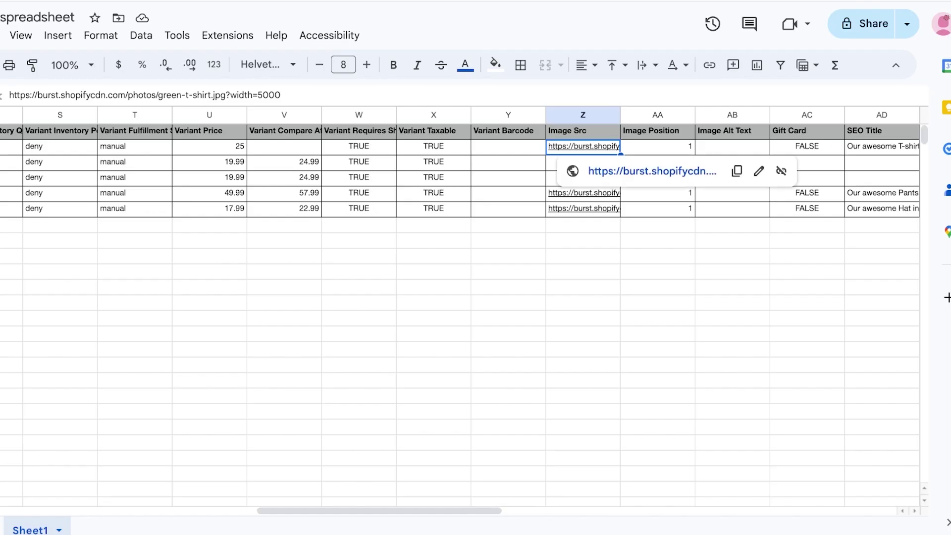
- Switch to the spreadsheet and replace the lipstick's Image Src URL in Z2 with the copied Shopify image link
{"action": "key", "text": "Return"}
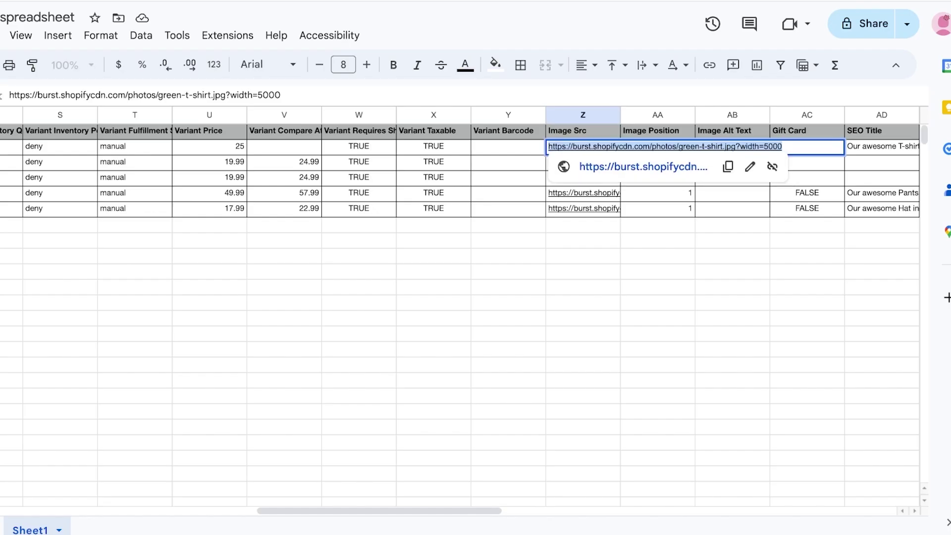
{"action": "key", "text": "ctrl+a"}
{"action": "key", "text": "ctrl+v"}
{"action": "left_click", "coordinate": [583, 302]}
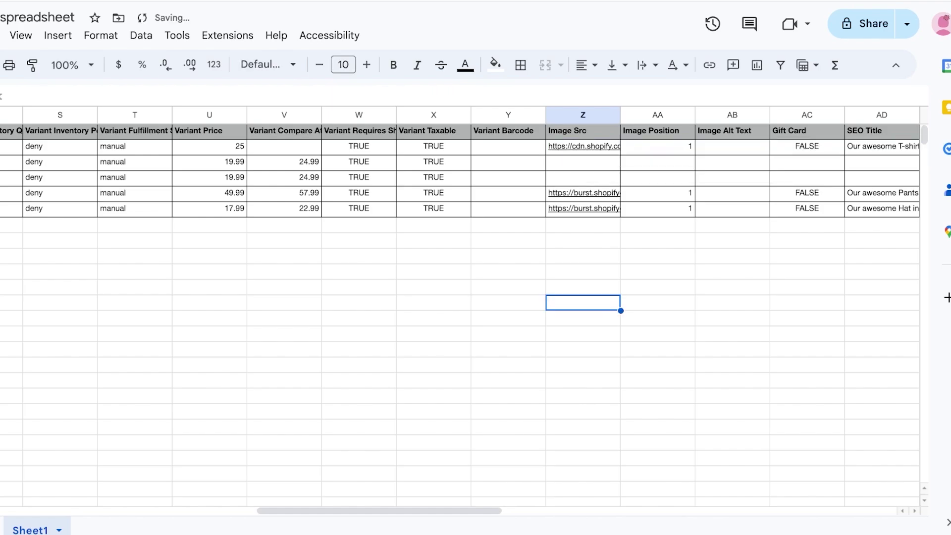
- Examine the lipstick row's remaining columns from Image Position through SEO and Google Shopping to Status
{"action": "left_click", "coordinate": [657, 147]}
{"action": "key", "text": "Right"}
{"action": "key", "text": "Right"}
{"action": "key", "text": "Right"}
{"action": "key", "text": "Right"}
{"action": "key", "text": "Right"}
{"action": "key", "text": "Right"}
{"action": "key", "text": "Right"}
{"action": "key", "text": "Right"}
{"action": "key", "text": "Right"}
{"action": "key", "text": "Right"}
{"action": "key", "text": "Right"}
{"action": "key", "text": "Right"}
{"action": "key", "text": "Right"}
{"action": "key", "text": "Right"}
{"action": "key", "text": "Right"}
{"action": "key", "text": "Right"}
{"action": "key", "text": "Right"}
{"action": "key", "text": "Right"}
{"action": "key", "text": "Right"}
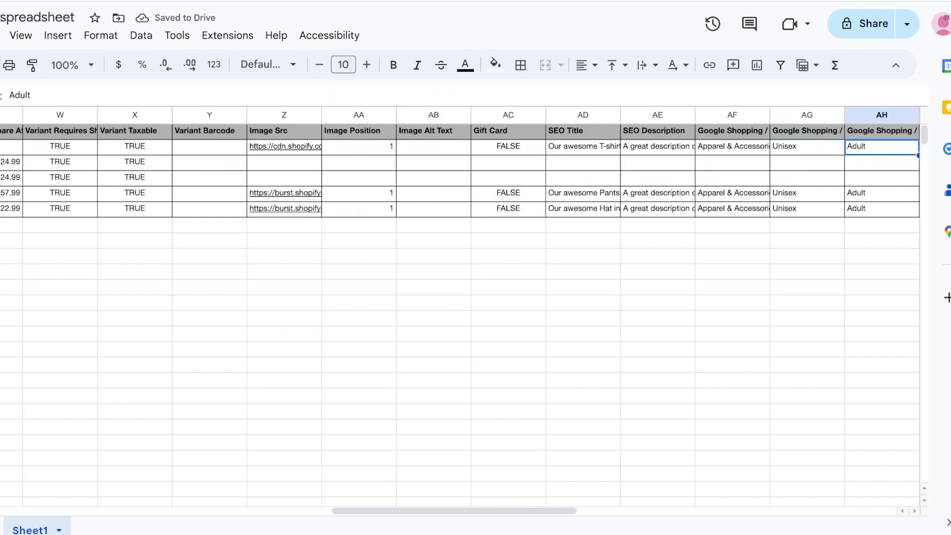
{"action": "key", "text": "Right"}
{"action": "key", "text": "Right"}
{"action": "key", "text": "Right"}
{"action": "key", "text": "Right"}
{"action": "key", "text": "Right"}
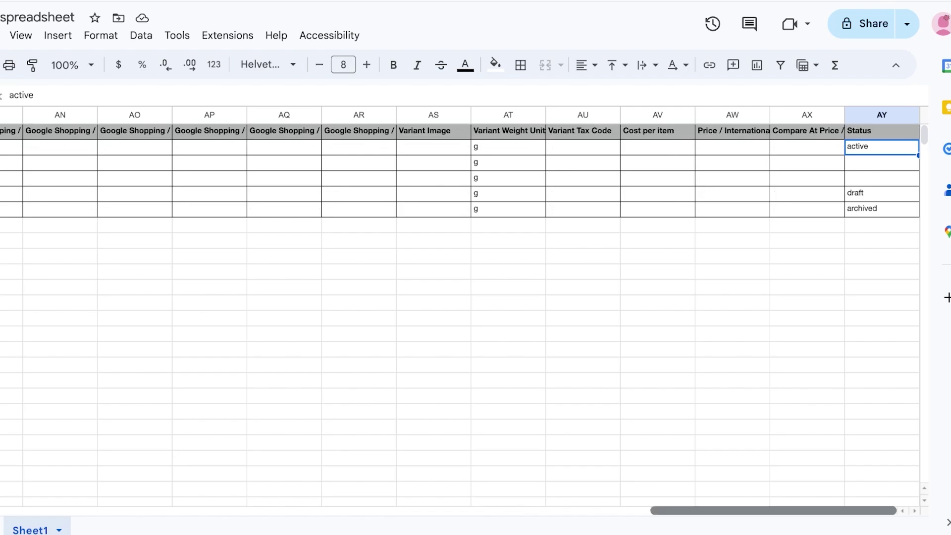
{"action": "scroll", "coordinate": [460, 311], "scroll_direction": "left", "scroll_amount": 15}
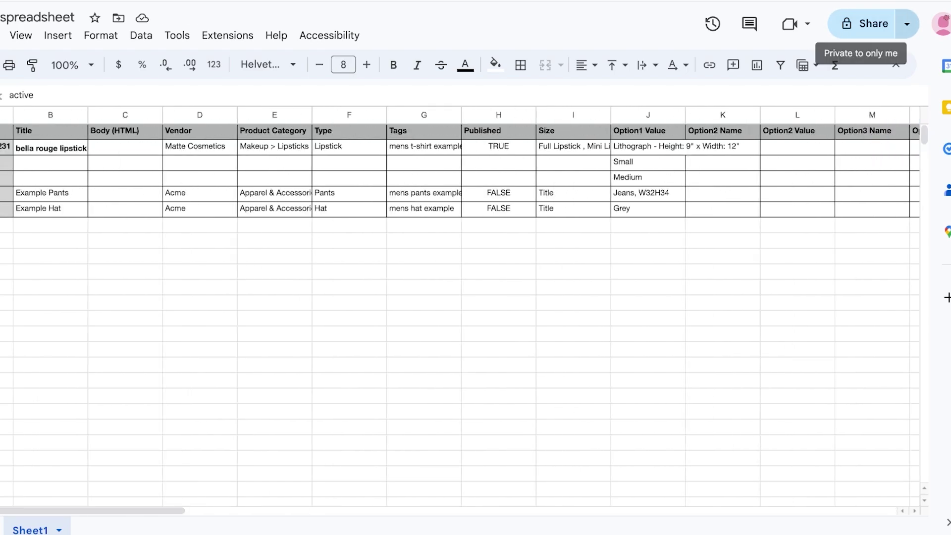
{"action": "left_click", "coordinate": [906, 23]}
{"action": "left_click", "coordinate": [864, 23]}
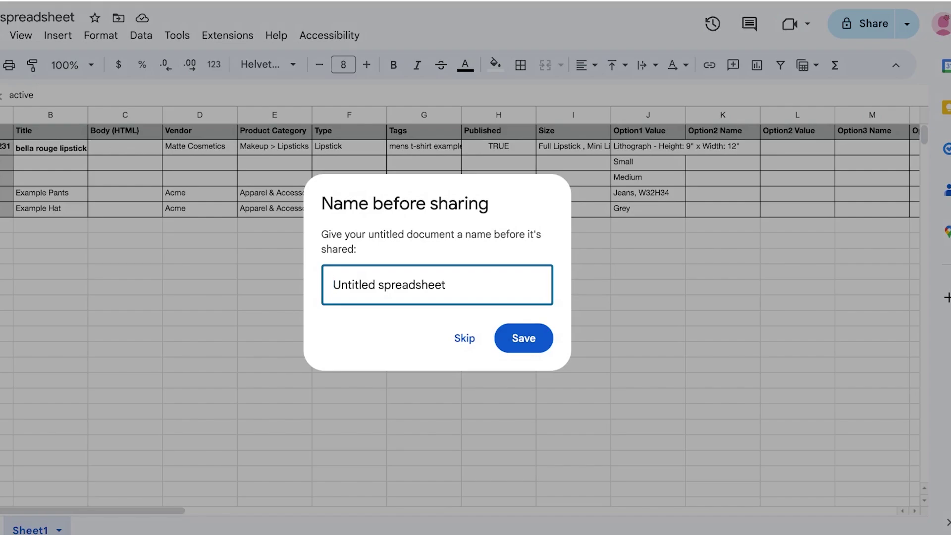
{"action": "left_click", "coordinate": [464, 338]}
{"action": "key", "text": "Escape"}
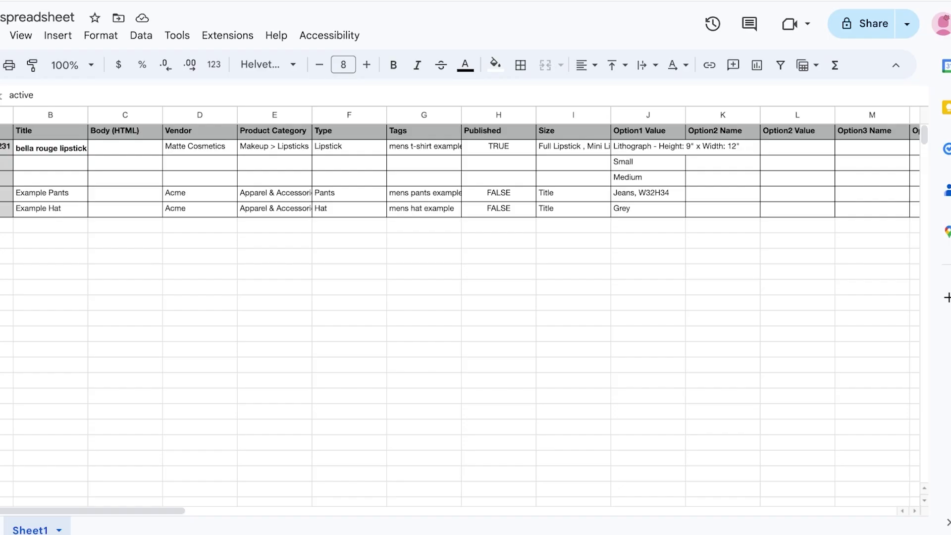
- Open the download options for the spreadsheet
{"action": "left_click", "coordinate": [41, 36]}
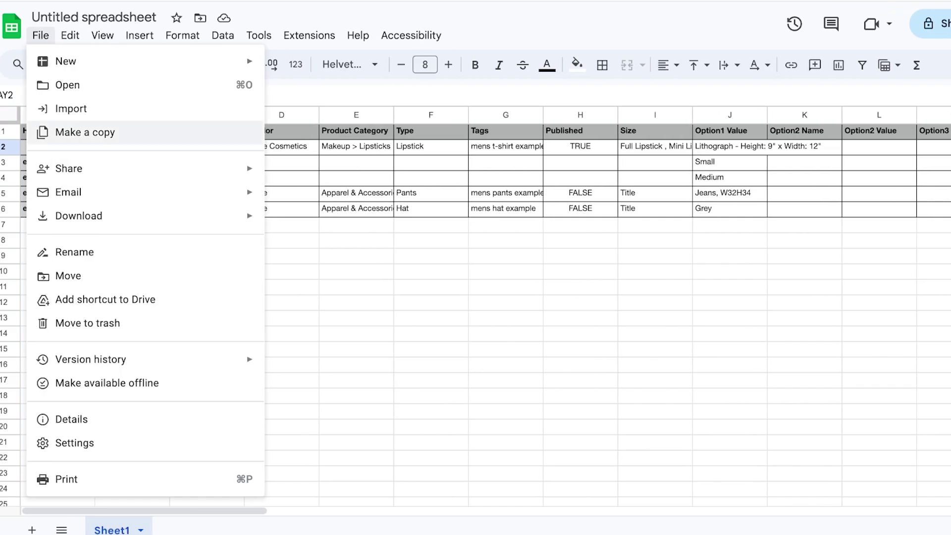
{"action": "mouse_move", "coordinate": [79, 216]}
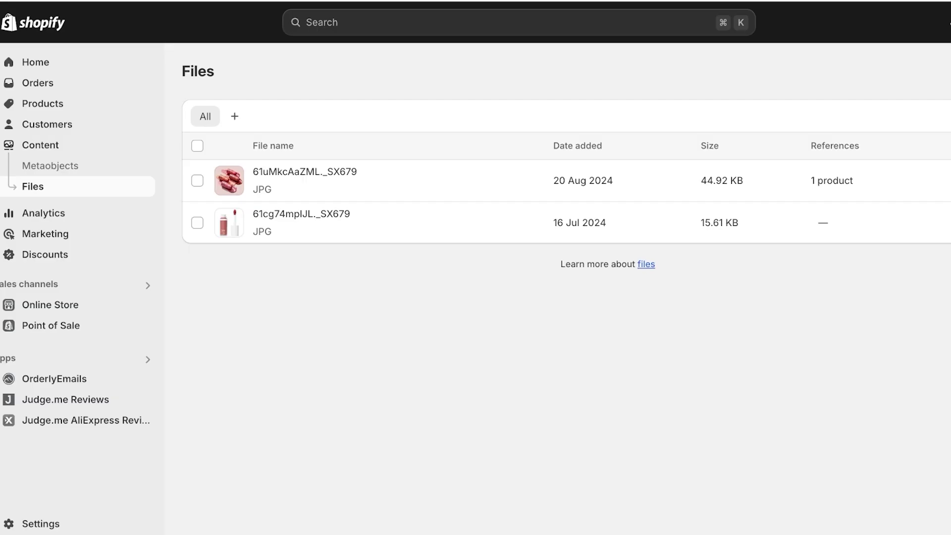
- Switch to the Shopify admin and open the store's home page
{"action": "left_click", "coordinate": [35, 62]}
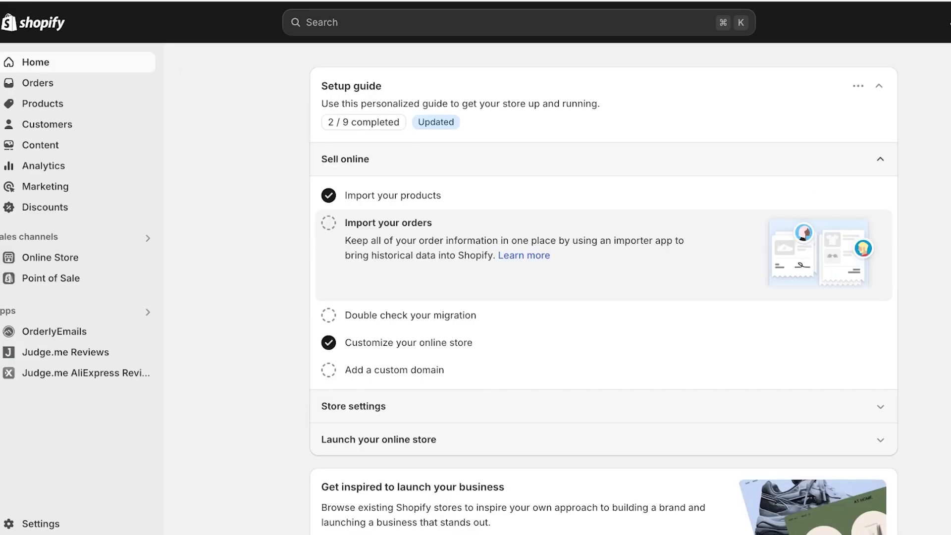